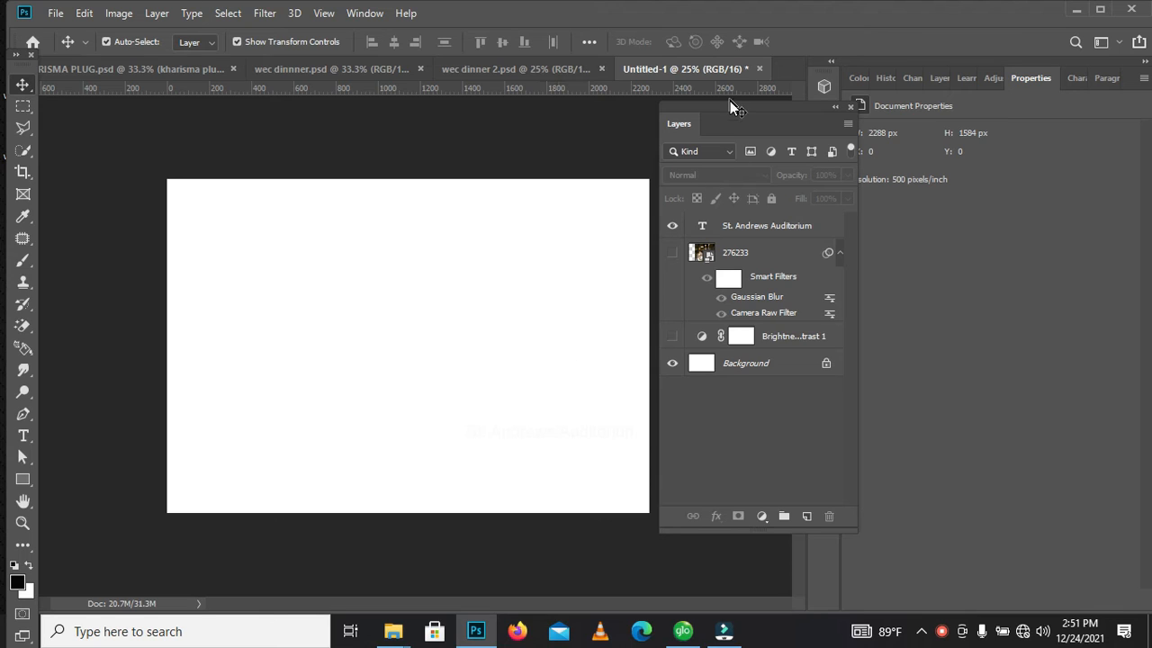
Draw a rectangle about 2548 × 1812 px covering the whole canvas and fill it with orange
{"action": "left_click_drag", "start_coordinate": [734, 108], "coordinate": [746, 112]}
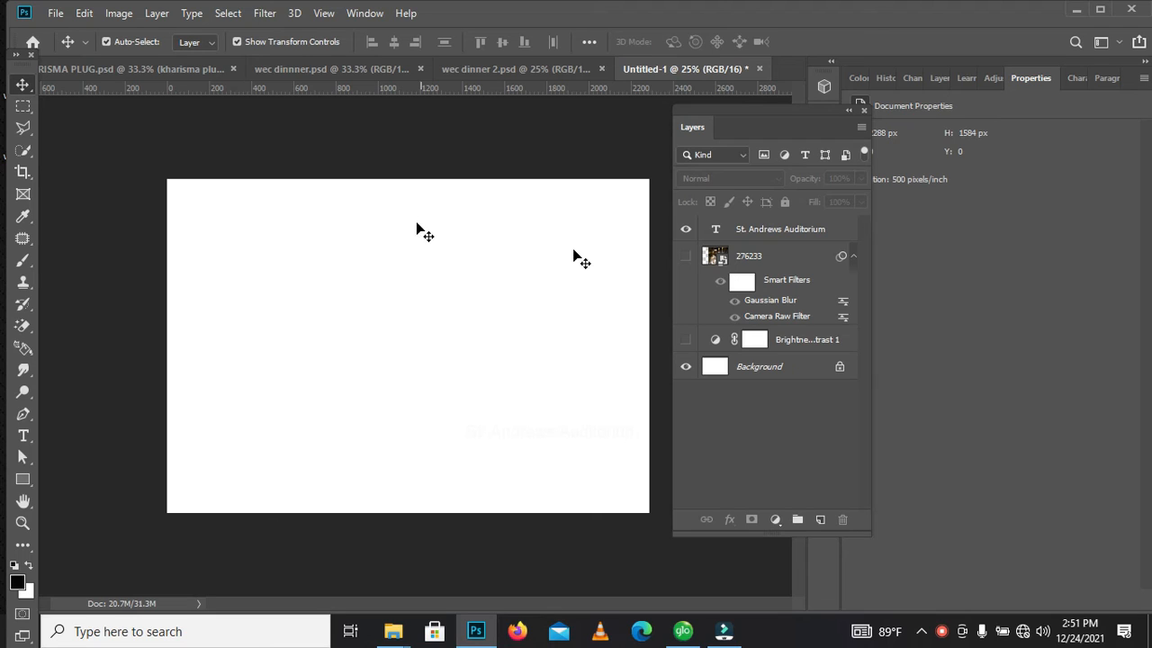
{"action": "key", "text": "y"}
{"action": "key", "text": "v"}
{"action": "left_click", "coordinate": [22, 481]}
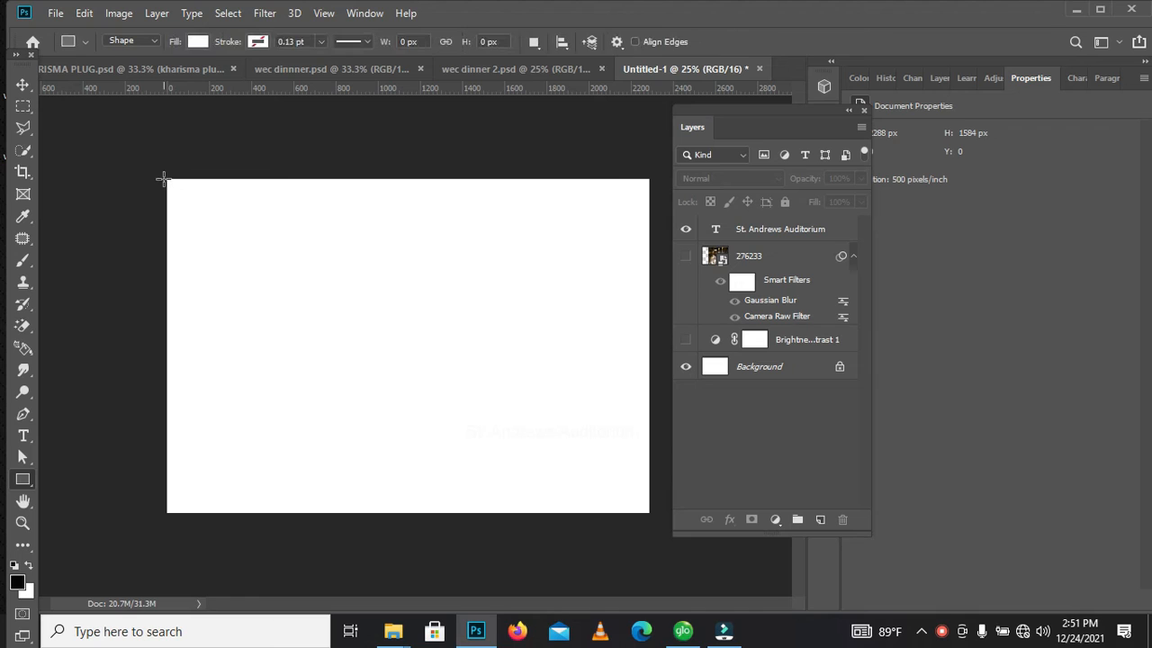
{"action": "left_click_drag", "start_coordinate": [160, 168], "coordinate": [695, 548]}
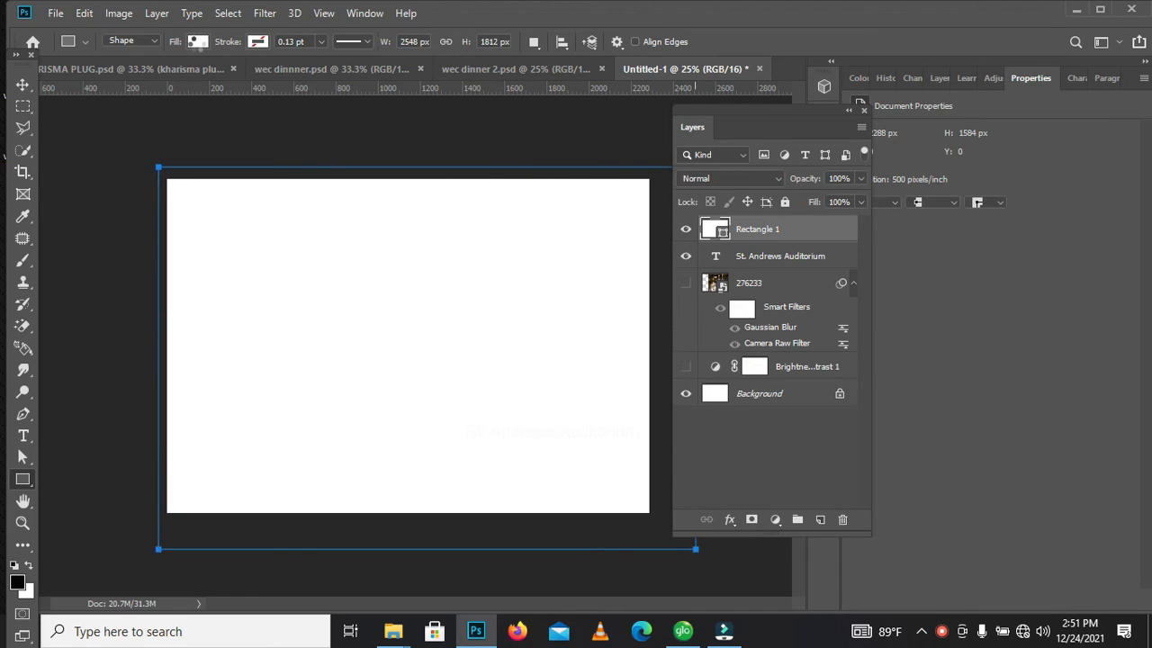
{"action": "left_click", "coordinate": [197, 42]}
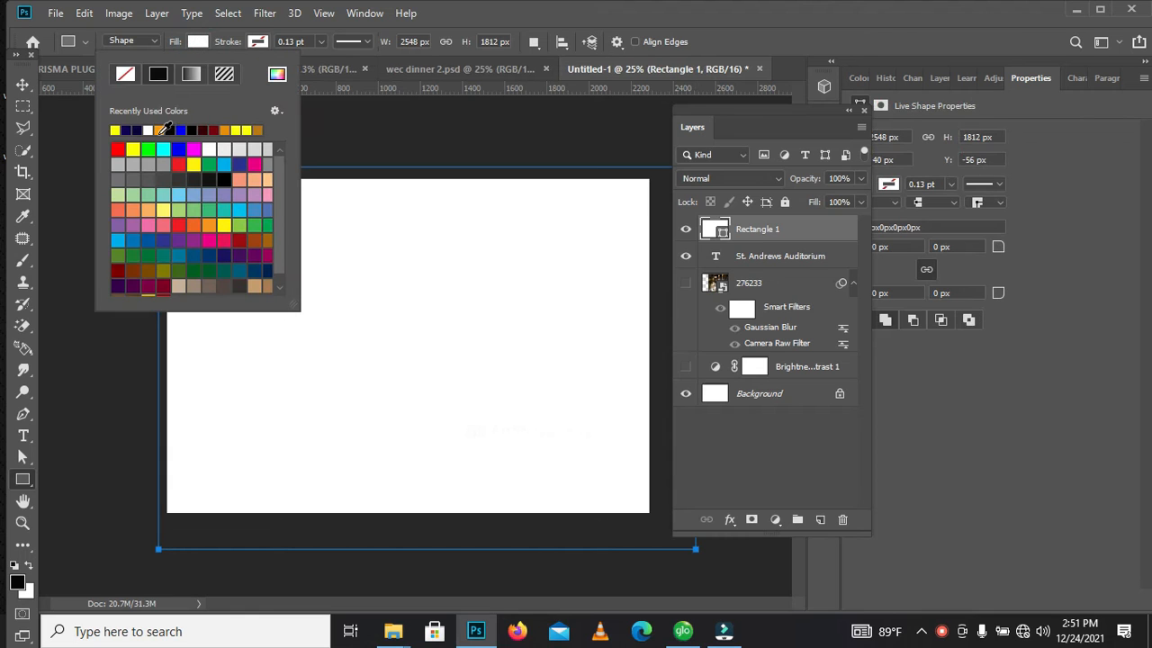
{"action": "left_click", "coordinate": [160, 130]}
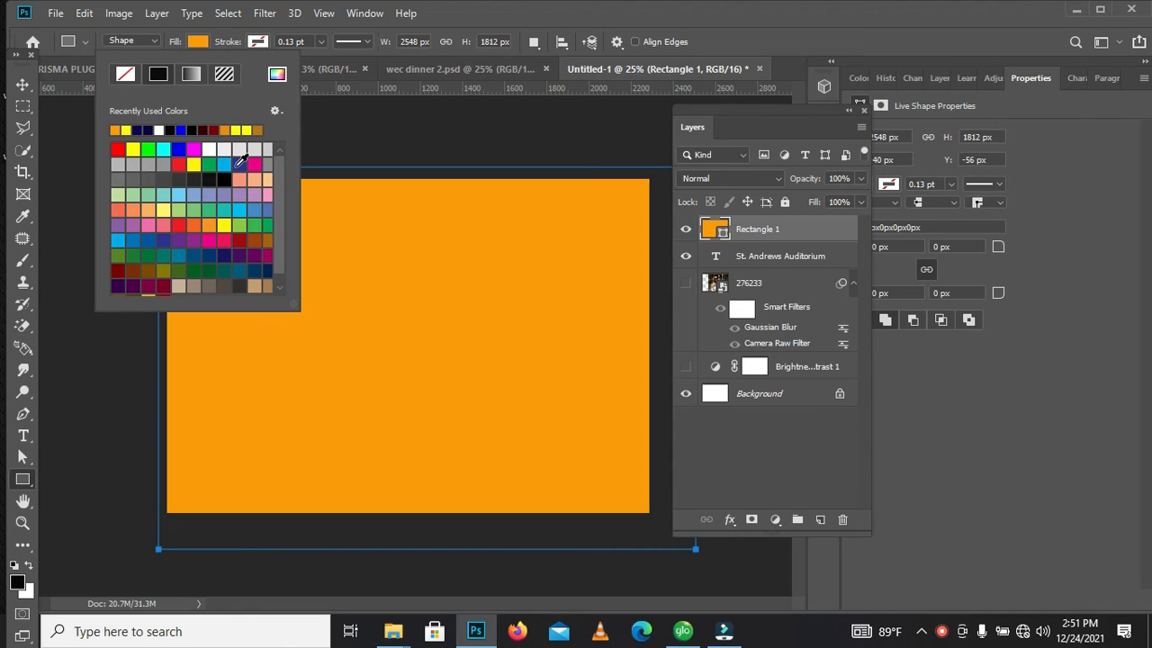
Shift the orange rectangle slightly to the left over the canvas, and delete it
{"action": "left_click", "coordinate": [23, 83]}
{"action": "left_click", "coordinate": [22, 84]}
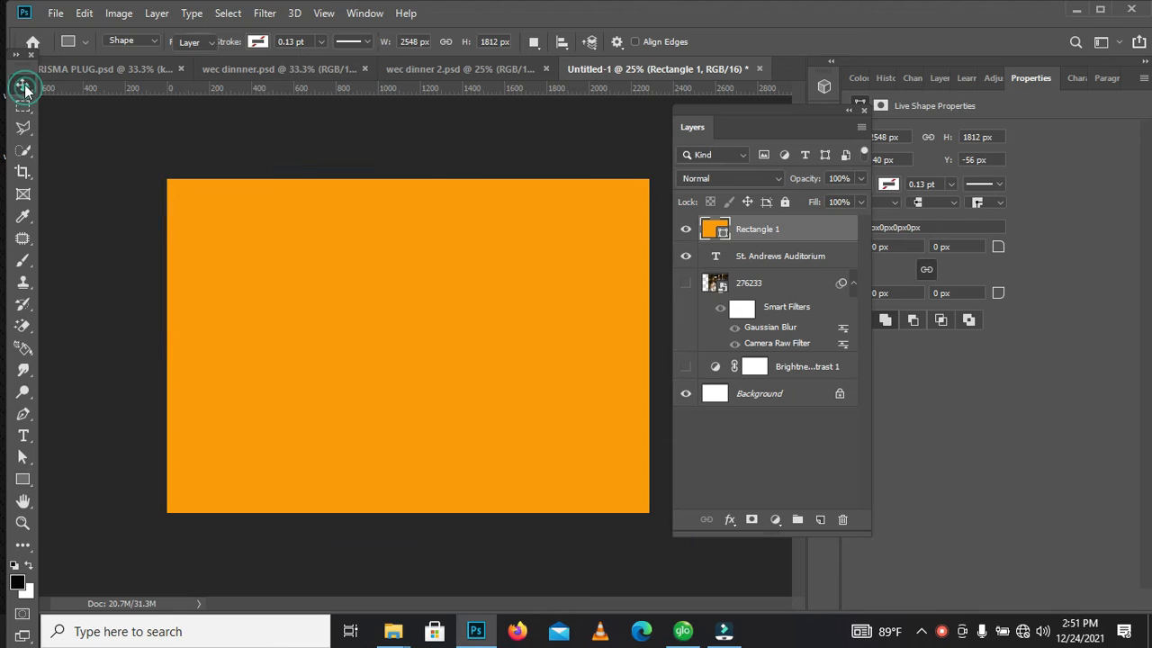
{"action": "left_click_drag", "start_coordinate": [349, 317], "coordinate": [334, 311]}
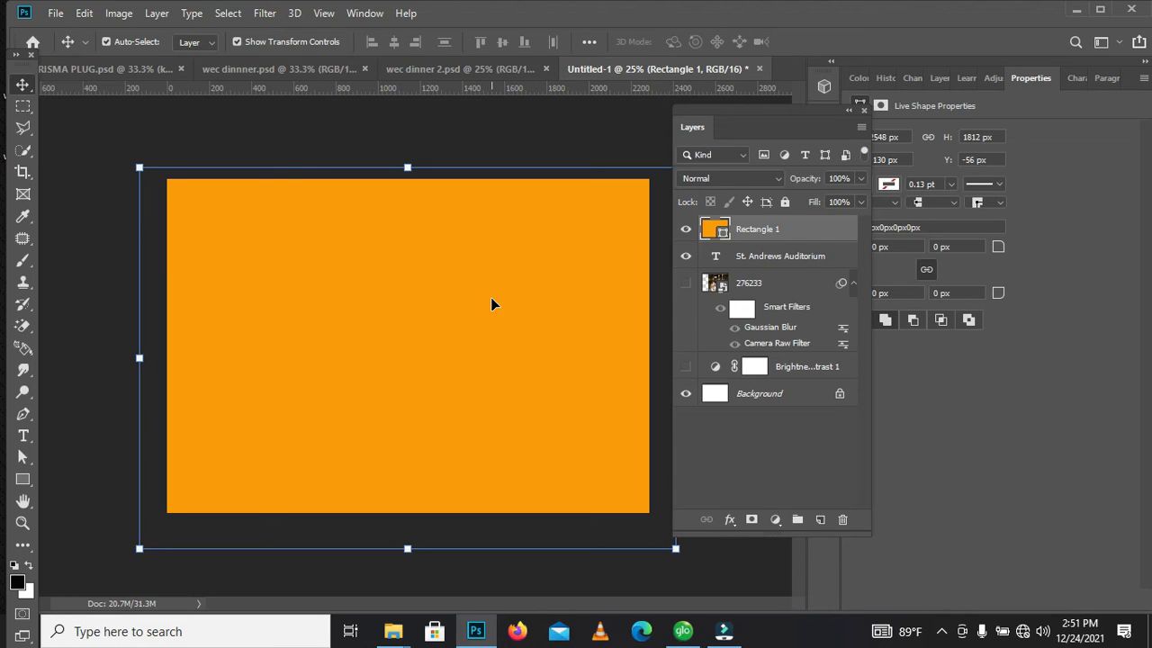
{"action": "key", "text": "Delete"}
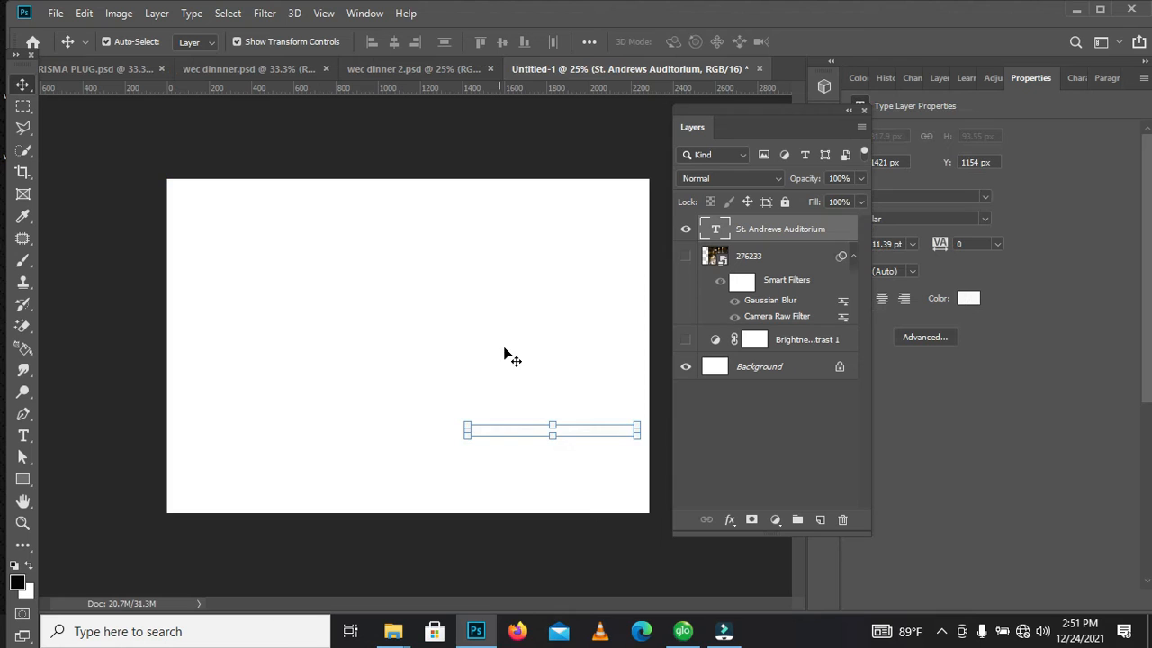
Delete the St. Andrews Auditorium text, the 276233 image and the Brightness/Contrast layer, leaving only the Background
{"action": "key", "text": "Delete"}
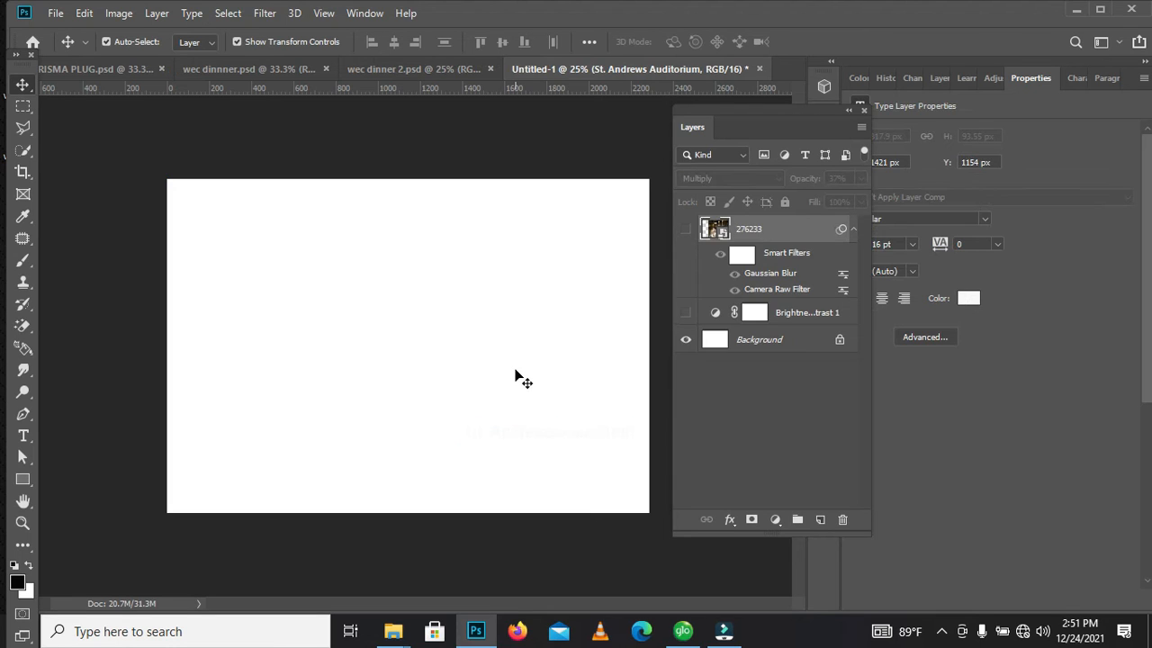
{"action": "key", "text": "Delete"}
{"action": "key", "text": "Delete"}
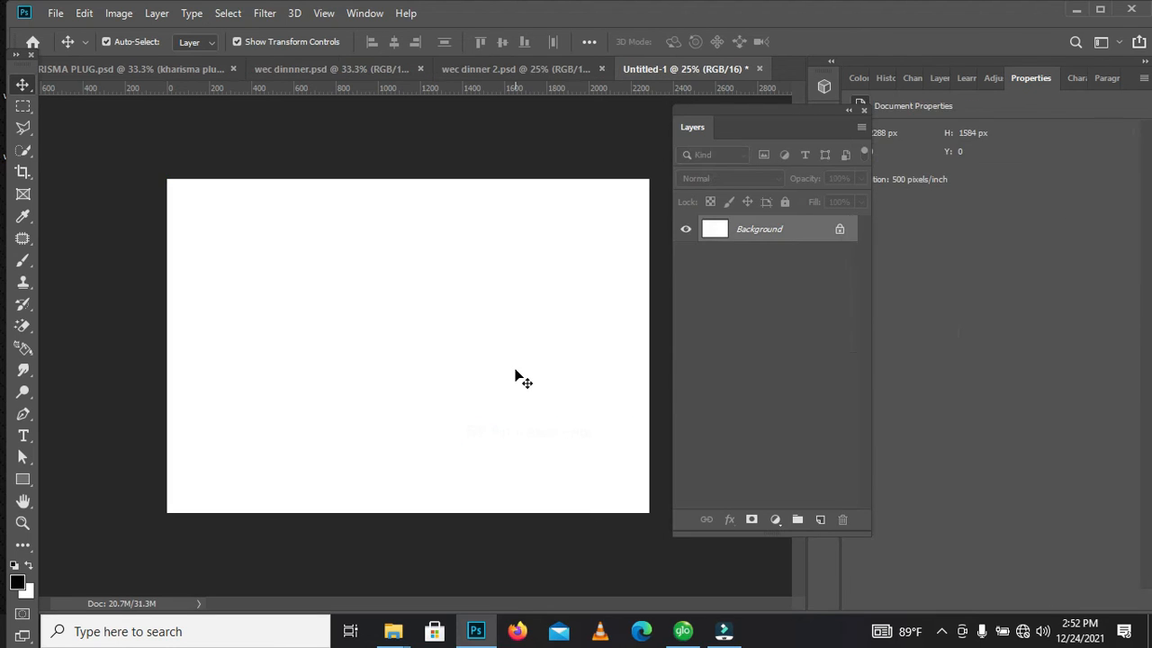
Add a Gradient fill layer above the Background
{"action": "mouse_move", "coordinate": [723, 631]}
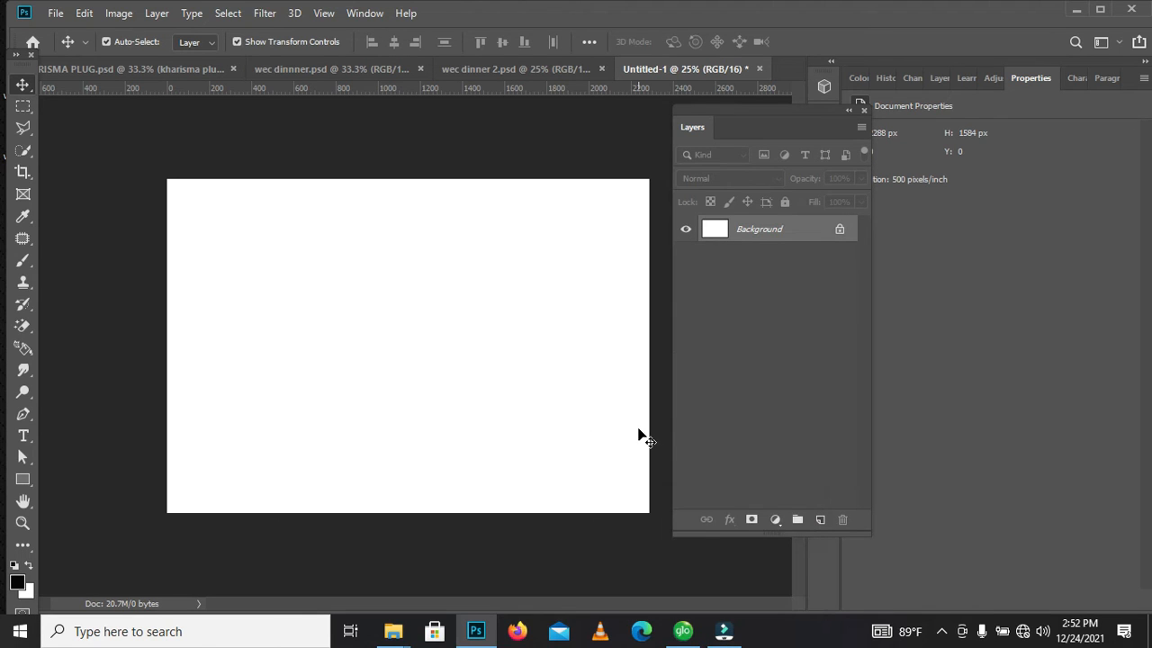
{"action": "left_click", "coordinate": [777, 527]}
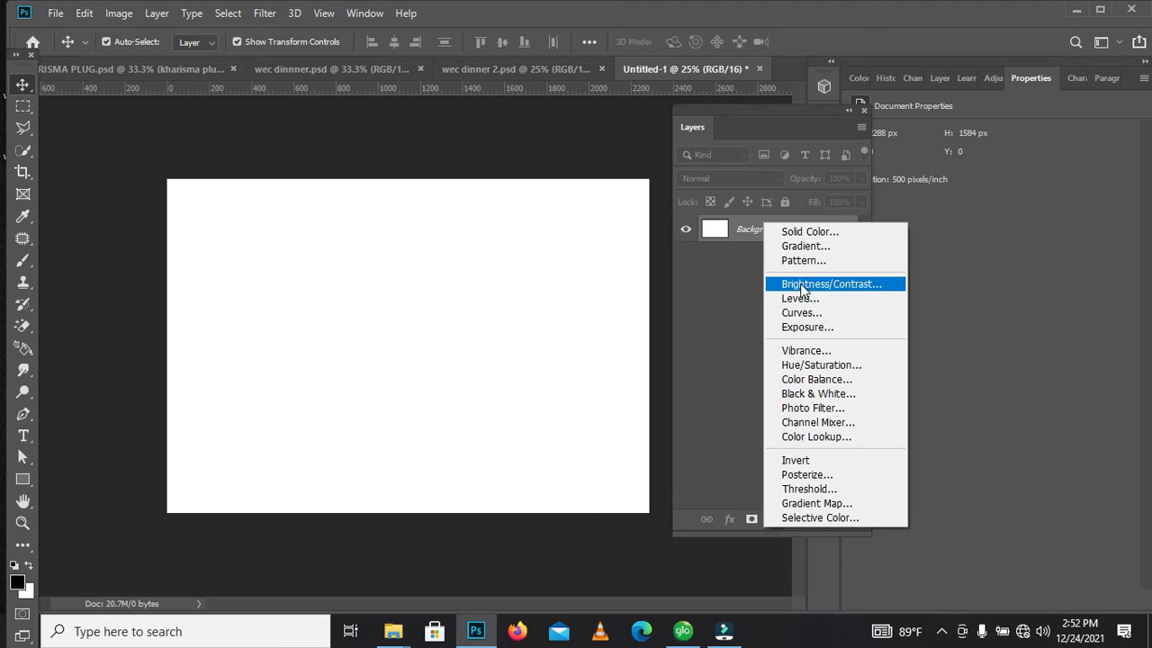
{"action": "left_click", "coordinate": [796, 247]}
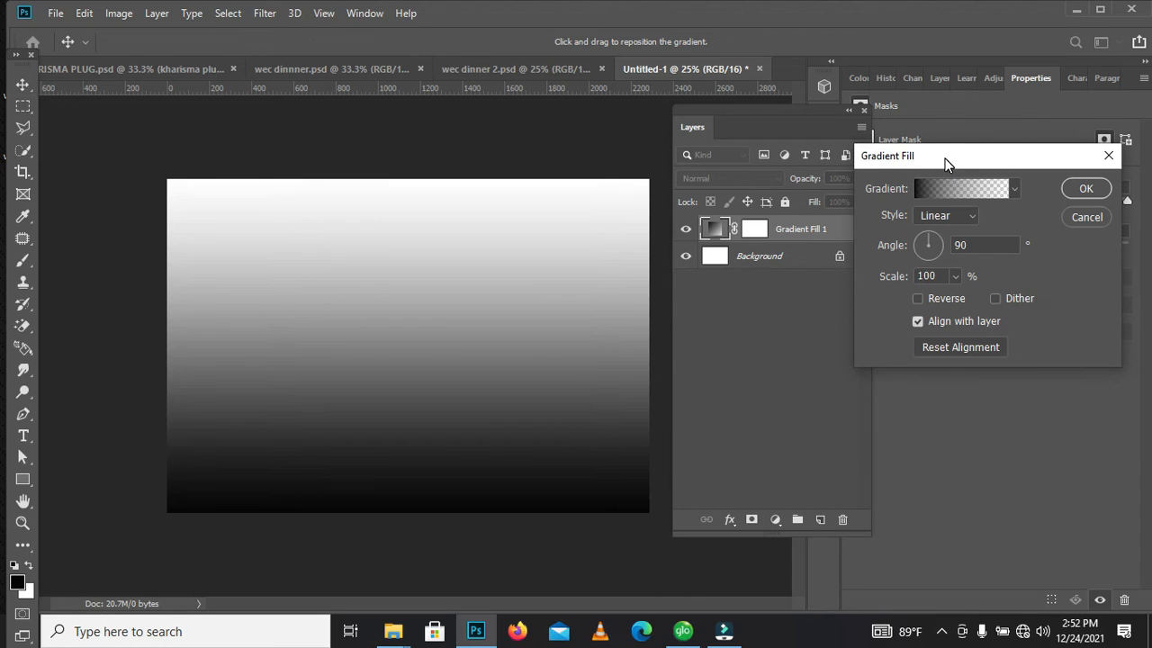
{"action": "left_click_drag", "start_coordinate": [944, 158], "coordinate": [847, 150]}
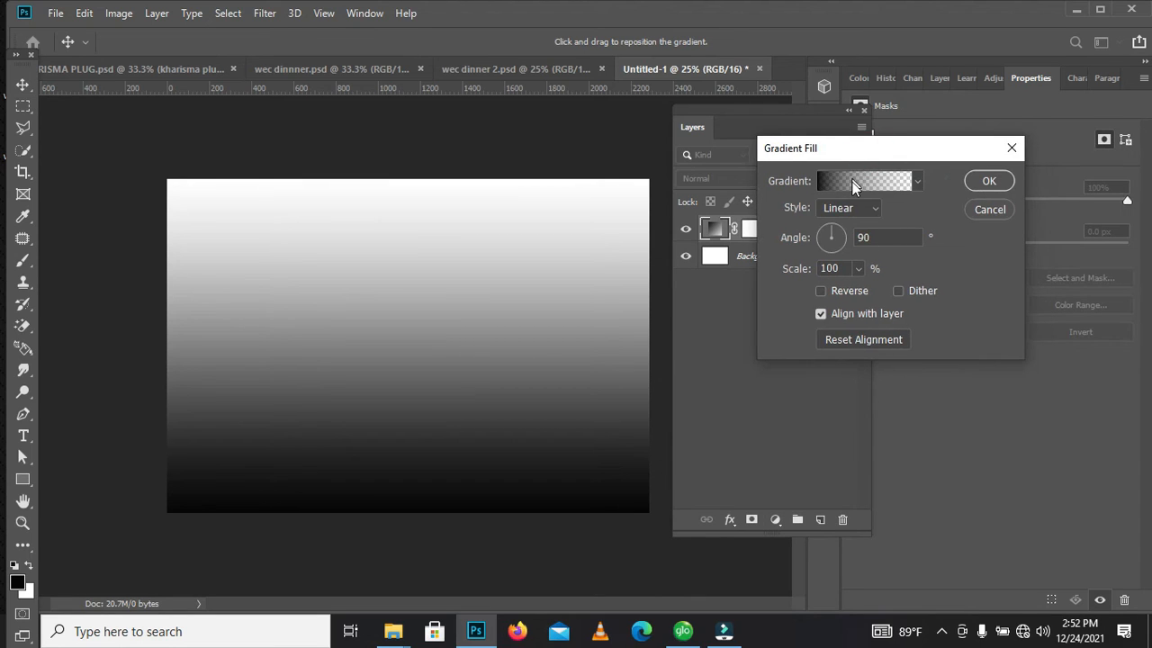
Preview several colored presets for the fill's gradient and choose the Black, White preset
{"action": "left_click", "coordinate": [856, 182]}
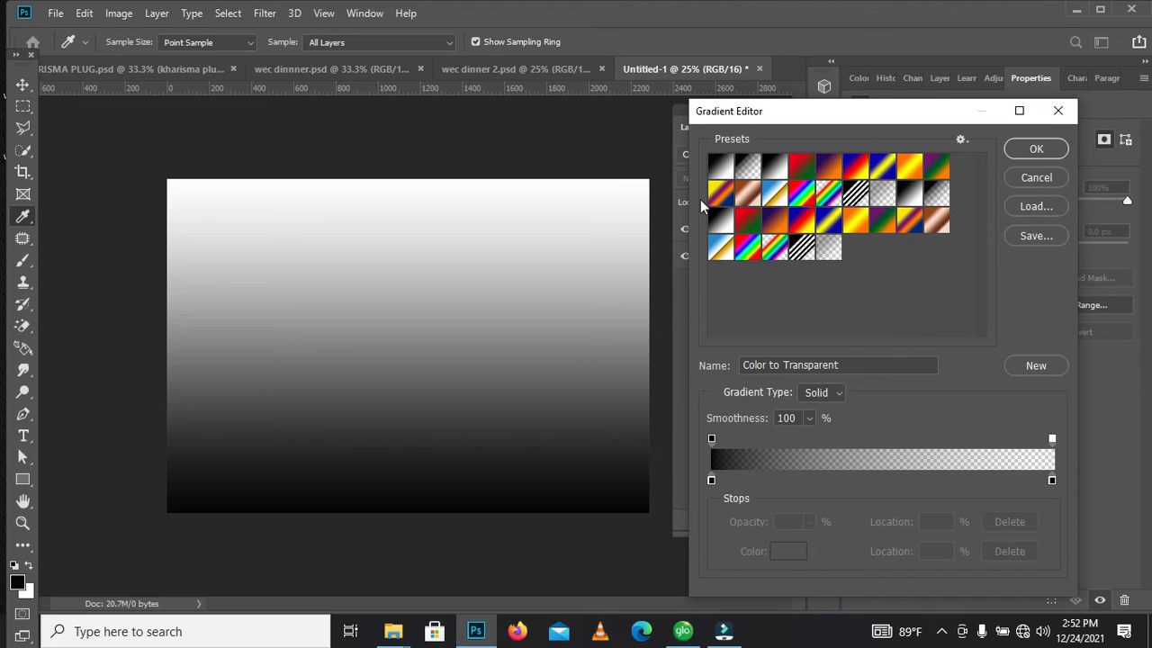
{"action": "left_click", "coordinate": [803, 167]}
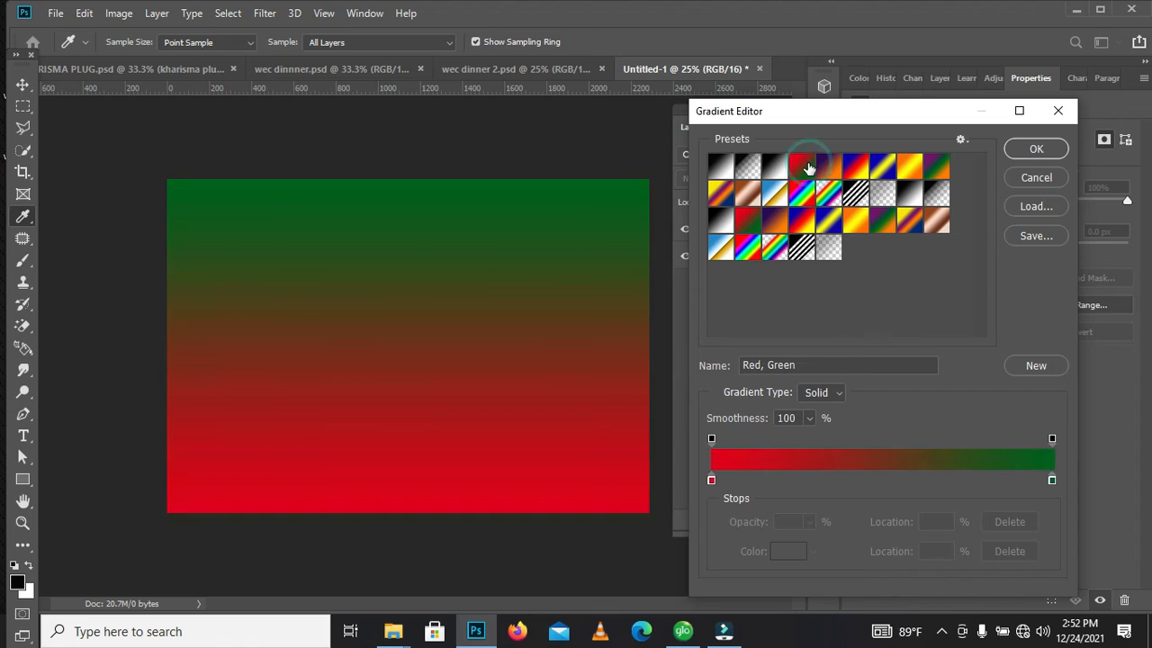
{"action": "left_click", "coordinate": [826, 171]}
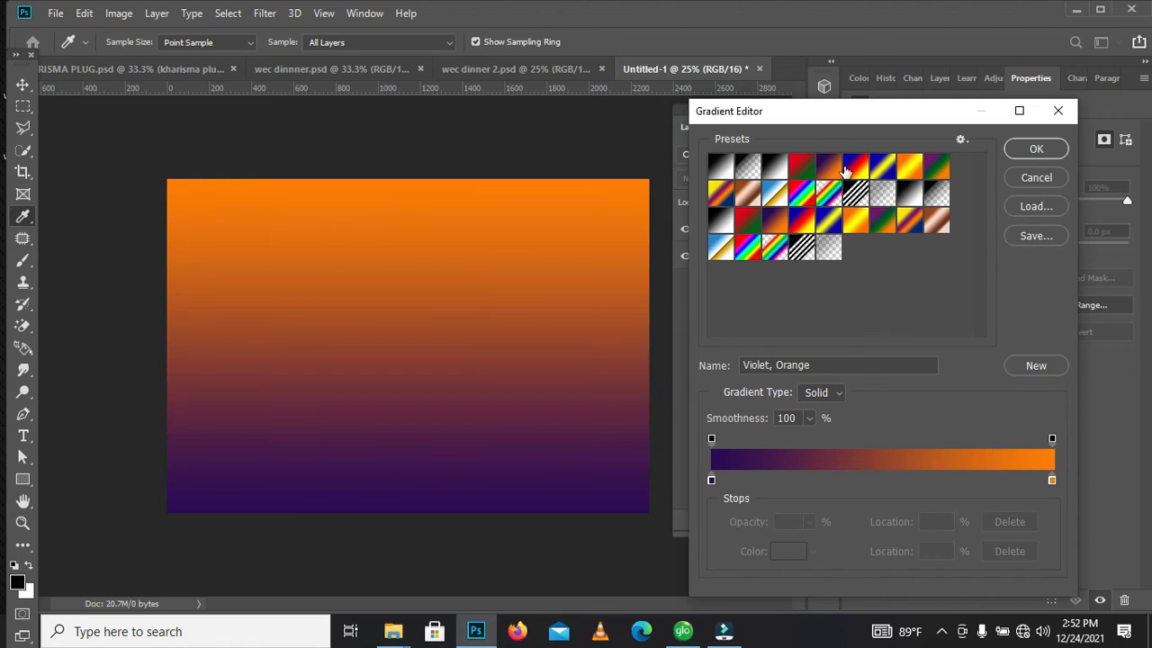
{"action": "left_click", "coordinate": [855, 167]}
{"action": "left_click", "coordinate": [882, 172]}
{"action": "left_click", "coordinate": [907, 176]}
{"action": "left_click", "coordinate": [936, 167]}
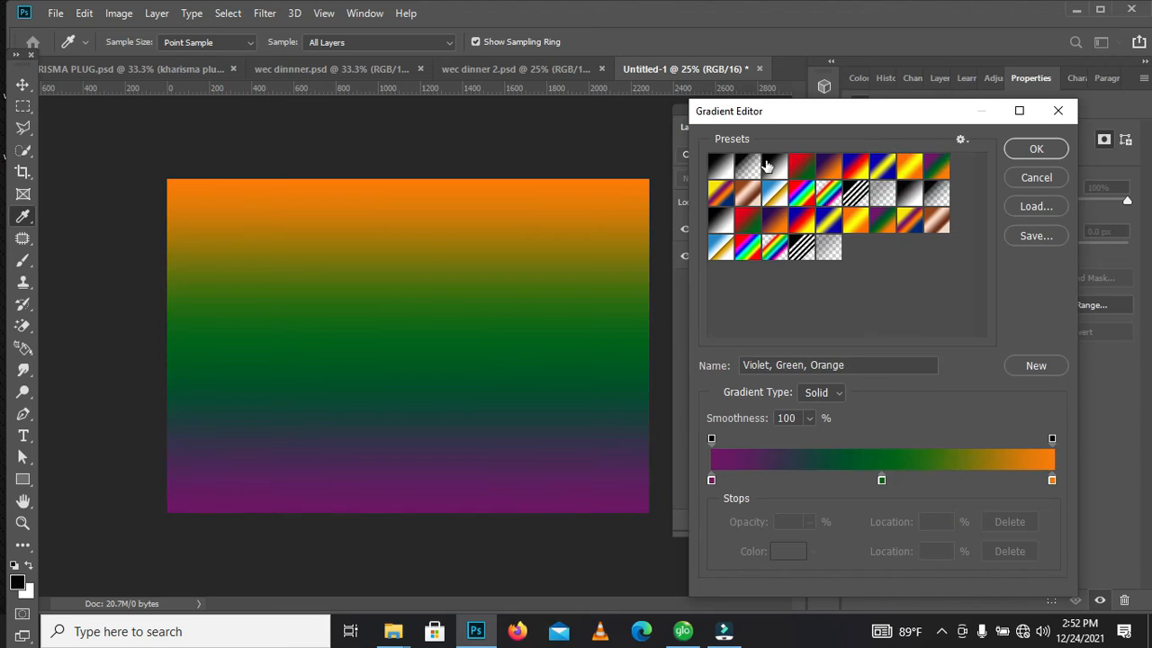
{"action": "left_click", "coordinate": [774, 169]}
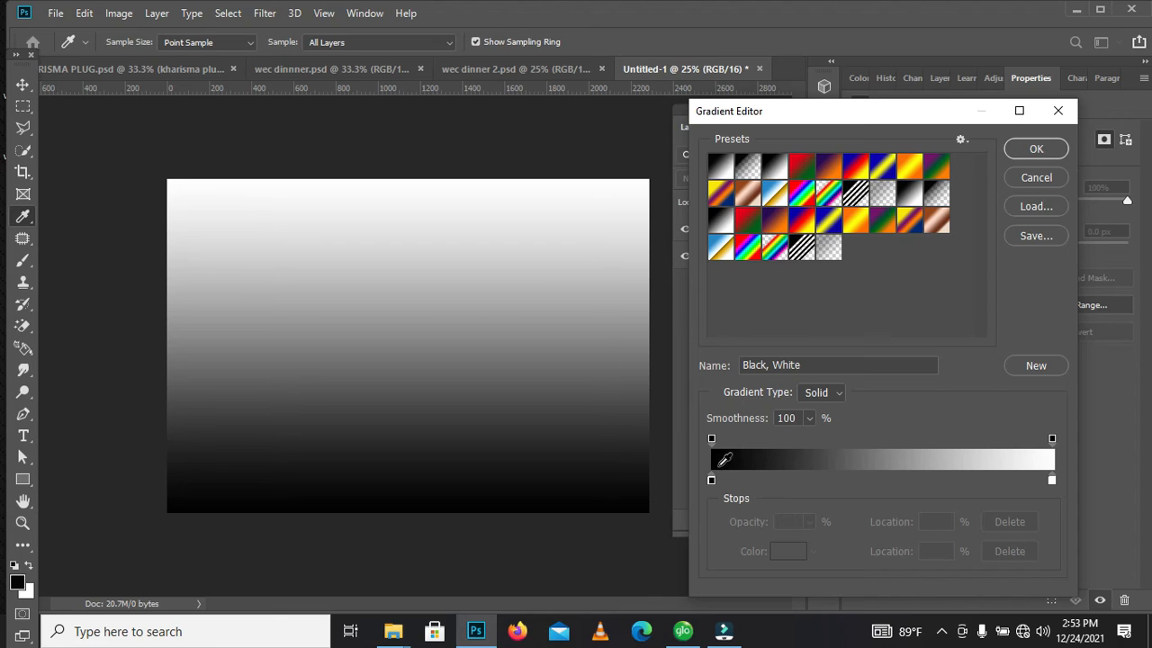
Open the color of the gradient's black stop at 0% for editing
{"action": "left_click", "coordinate": [711, 480]}
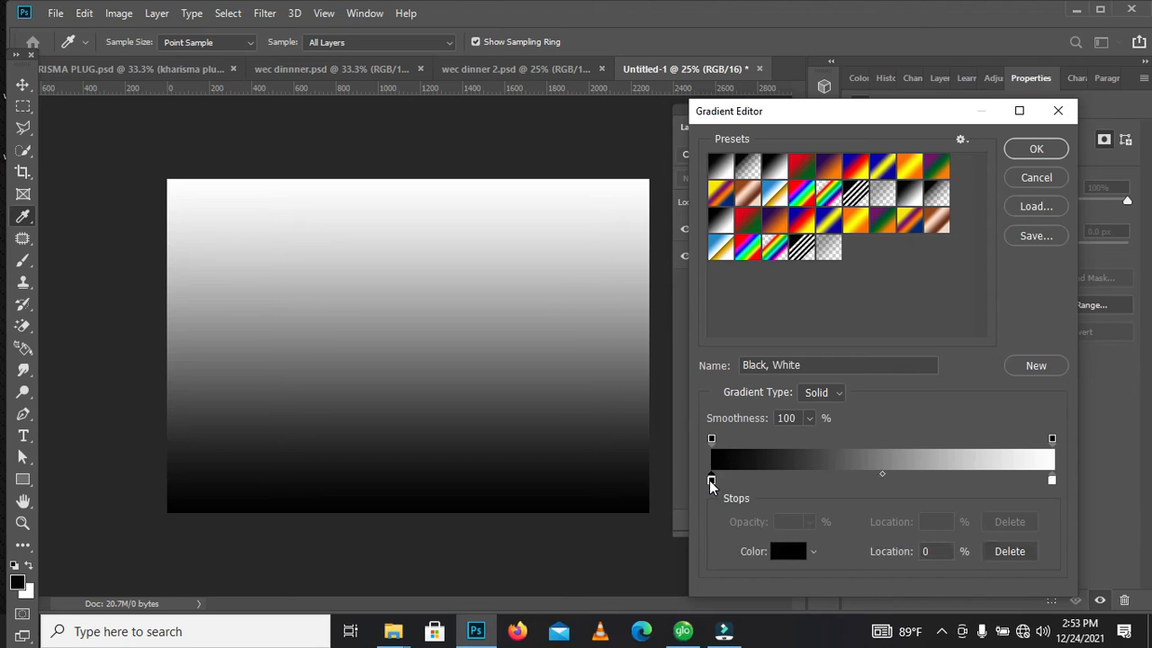
{"action": "left_click", "coordinate": [711, 480]}
{"action": "left_click", "coordinate": [787, 551]}
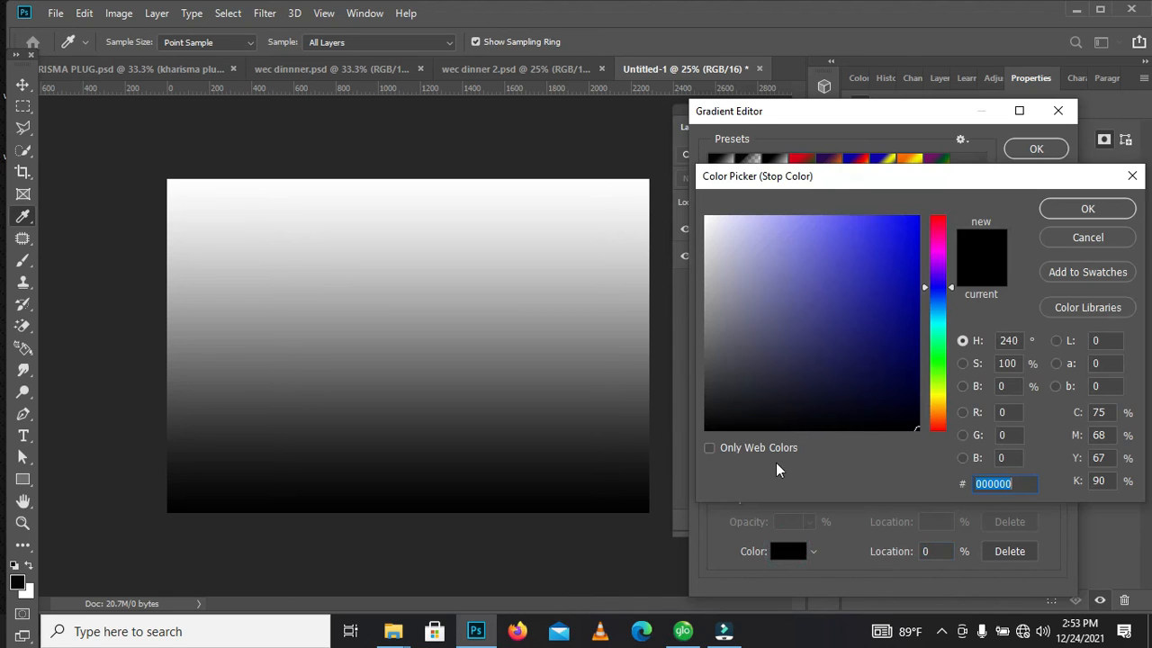
{"action": "left_click_drag", "start_coordinate": [851, 171], "coordinate": [792, 112]}
Try several light, bright and dark blue shades as the color of the gradient's starting stop
{"action": "left_click", "coordinate": [841, 177]}
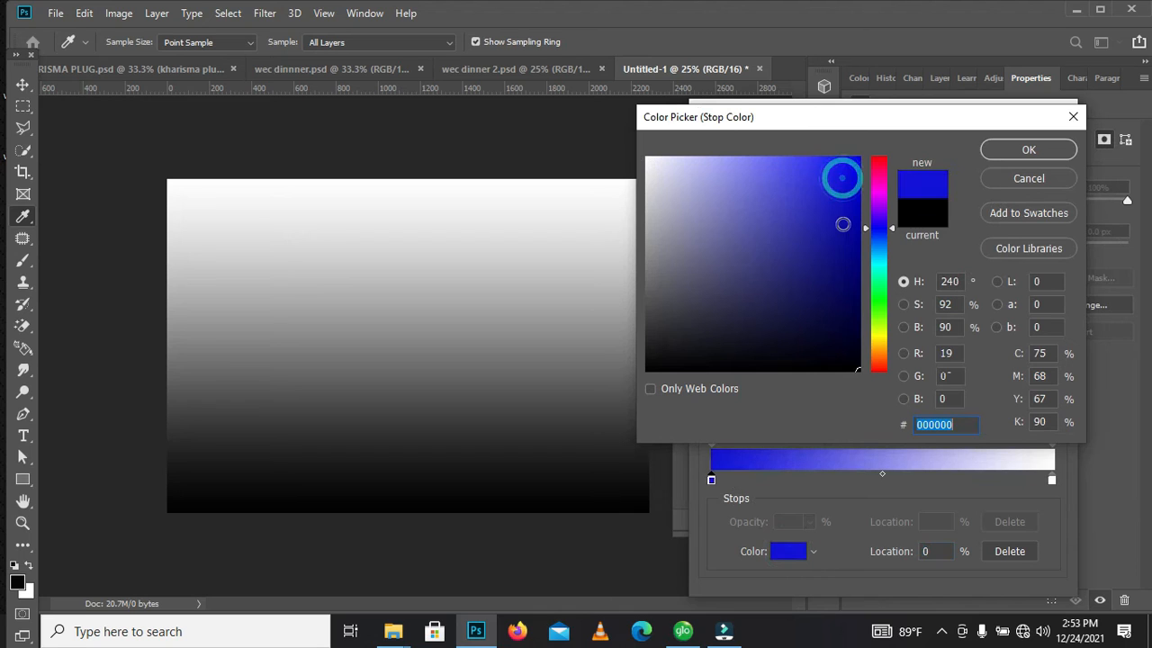
{"action": "left_click", "coordinate": [837, 242]}
{"action": "left_click", "coordinate": [752, 171]}
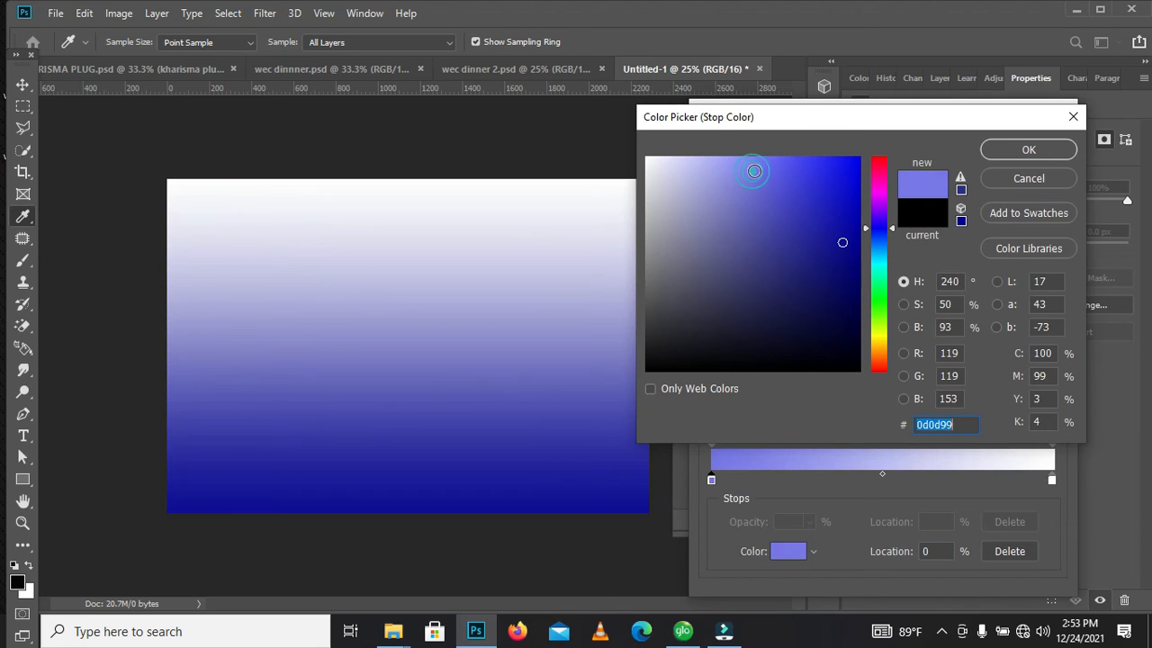
{"action": "left_click", "coordinate": [845, 160]}
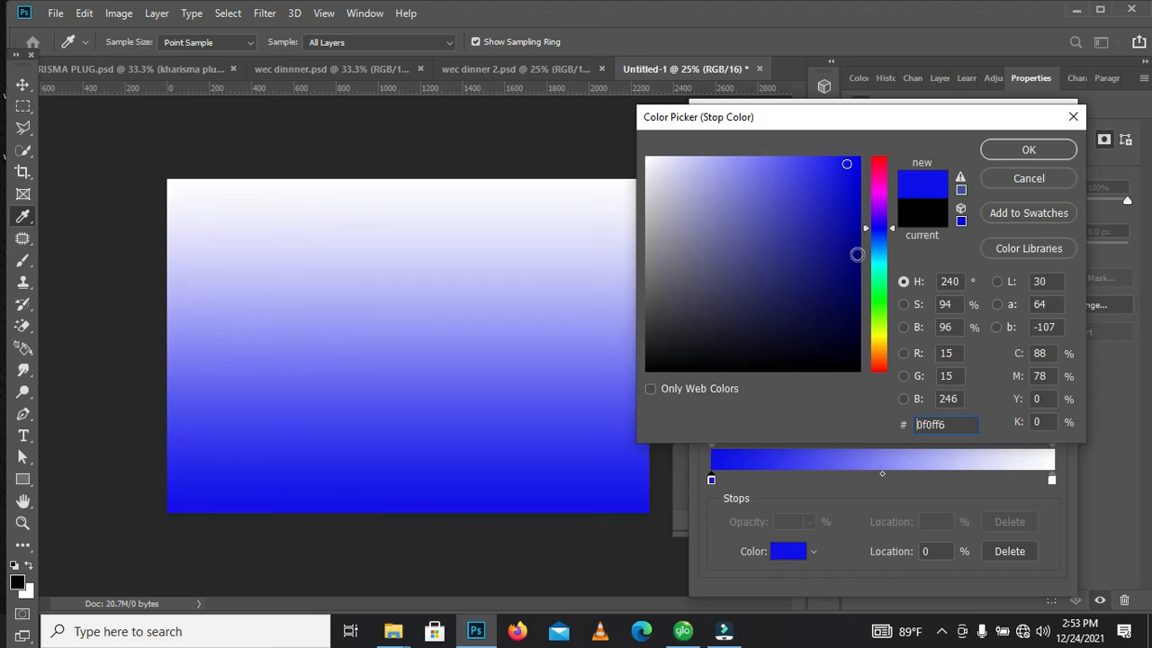
{"action": "left_click", "coordinate": [854, 258]}
{"action": "left_click", "coordinate": [755, 248]}
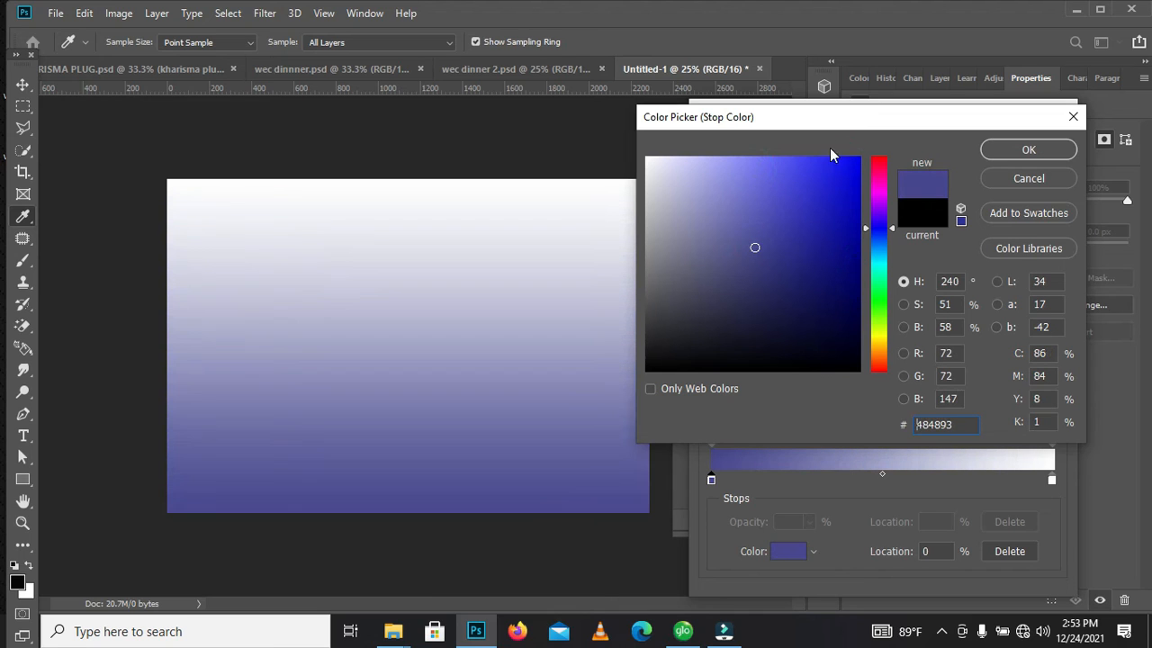
{"action": "left_click", "coordinate": [831, 163]}
{"action": "left_click", "coordinate": [848, 174]}
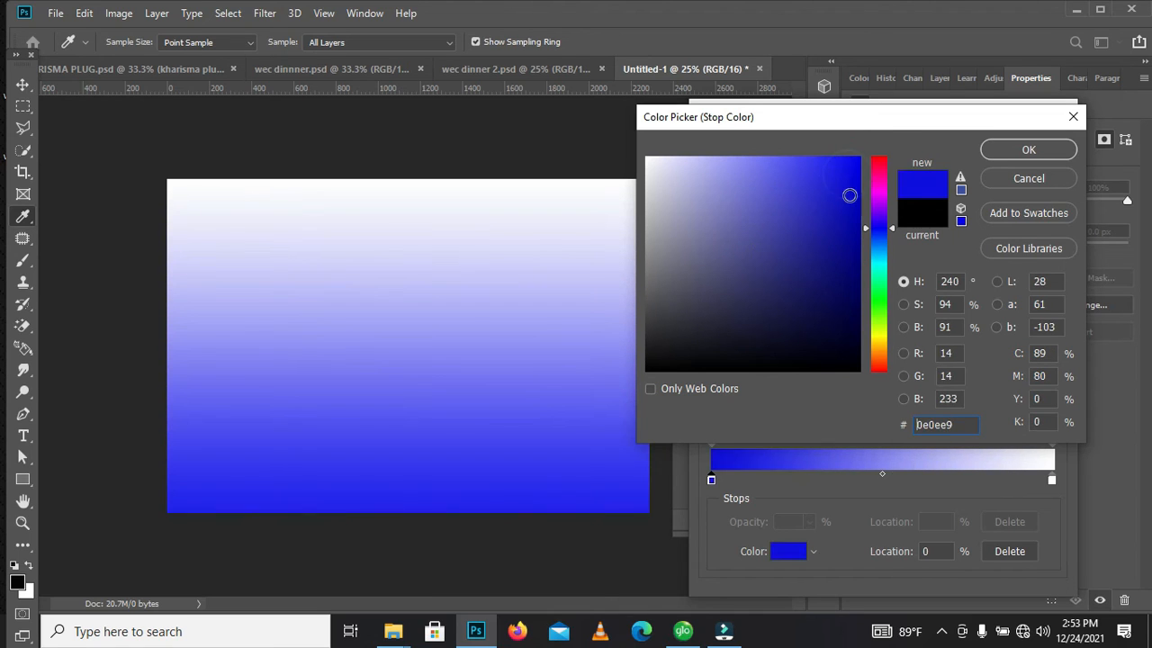
Set the gradient's starting stop at 0% to the bright red fb0718
{"action": "left_click", "coordinate": [881, 160]}
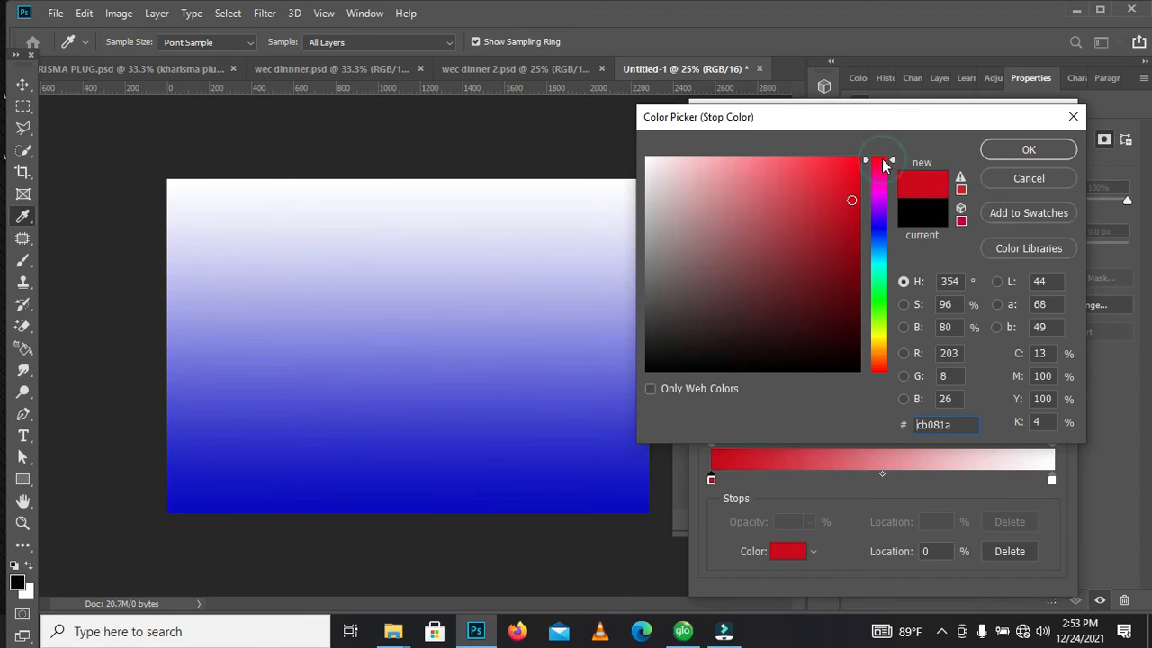
{"action": "left_click", "coordinate": [854, 164]}
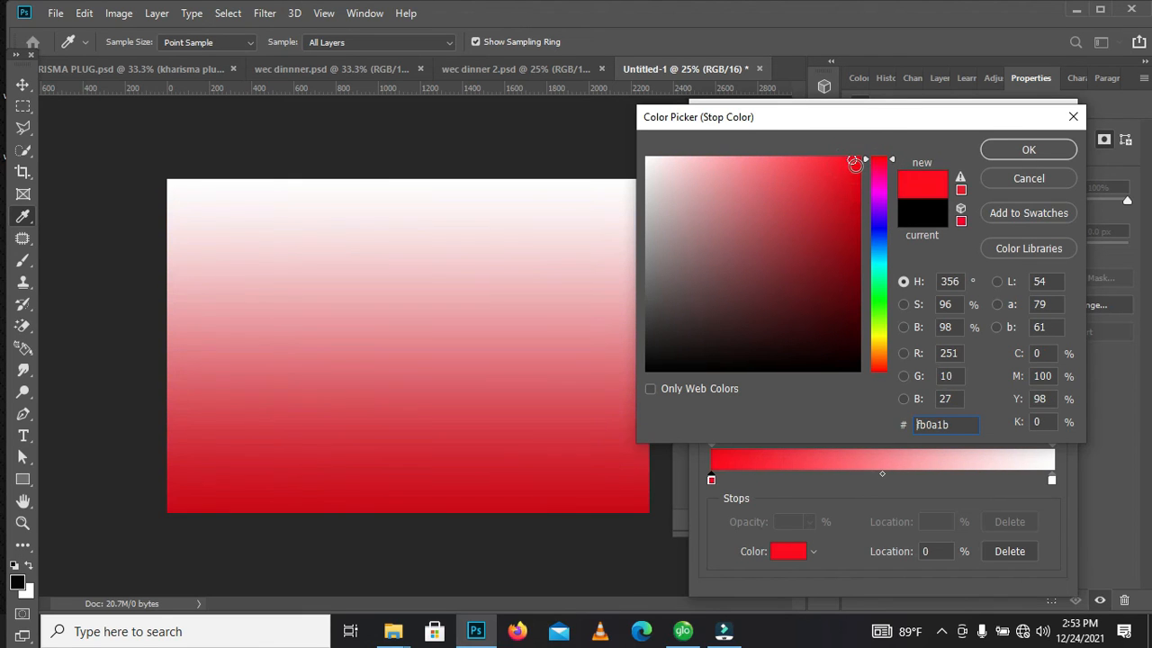
{"action": "left_click", "coordinate": [854, 161]}
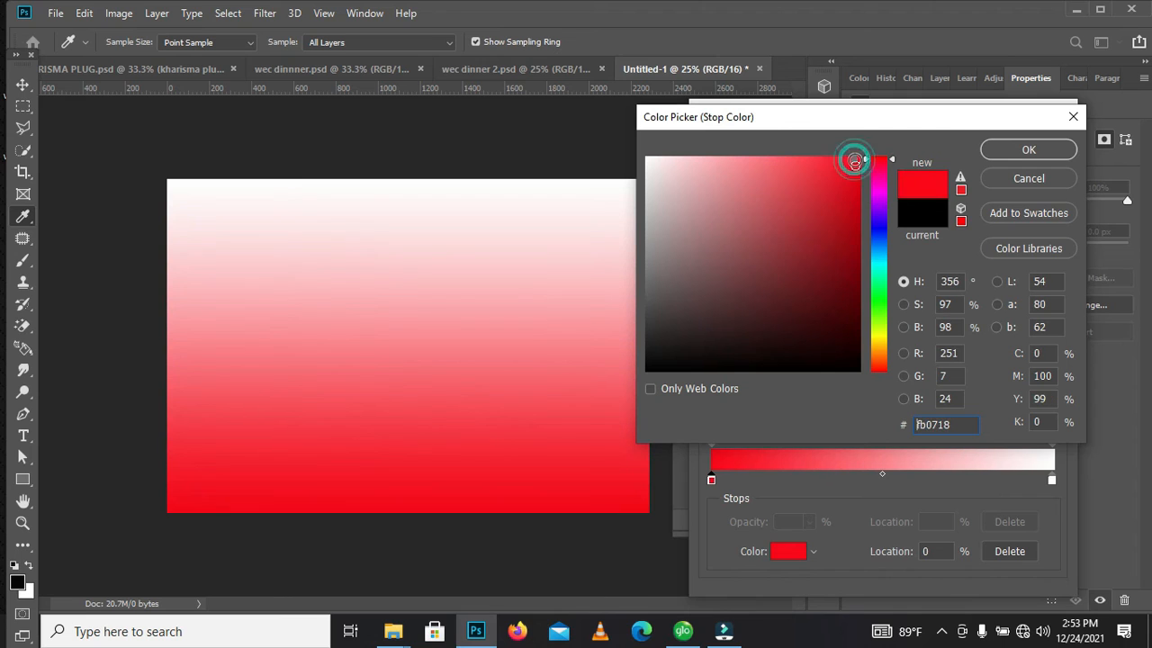
{"action": "left_click", "coordinate": [1031, 153]}
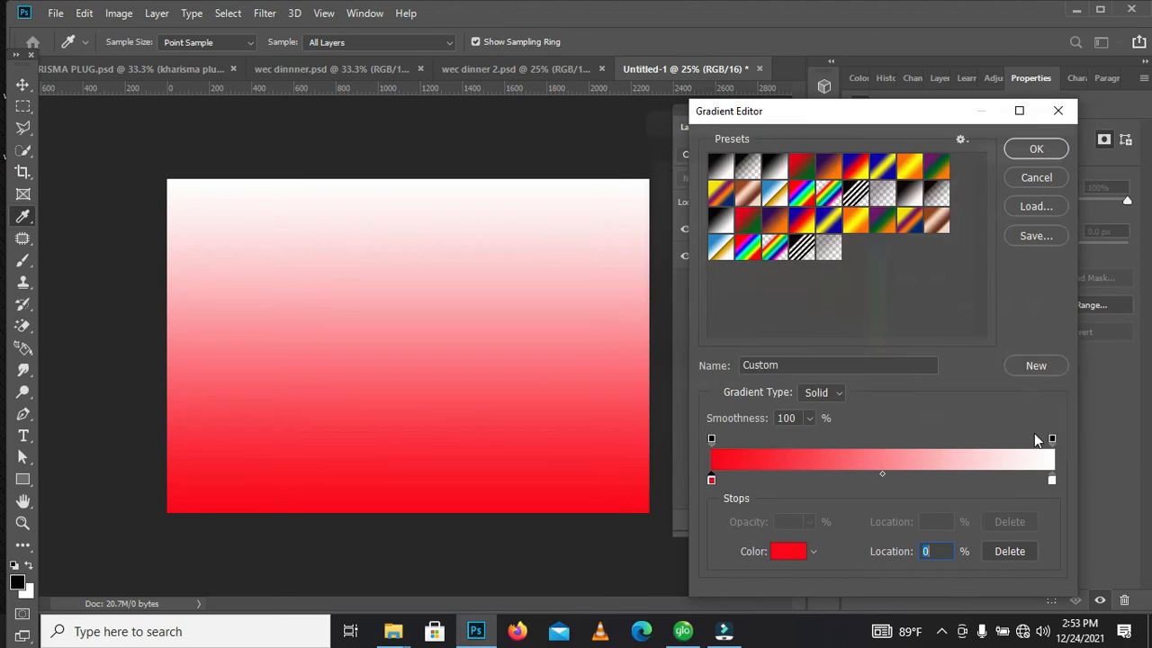
Set the gradient's white end stop at 100% to the dark red 580202
{"action": "left_click", "coordinate": [1051, 481]}
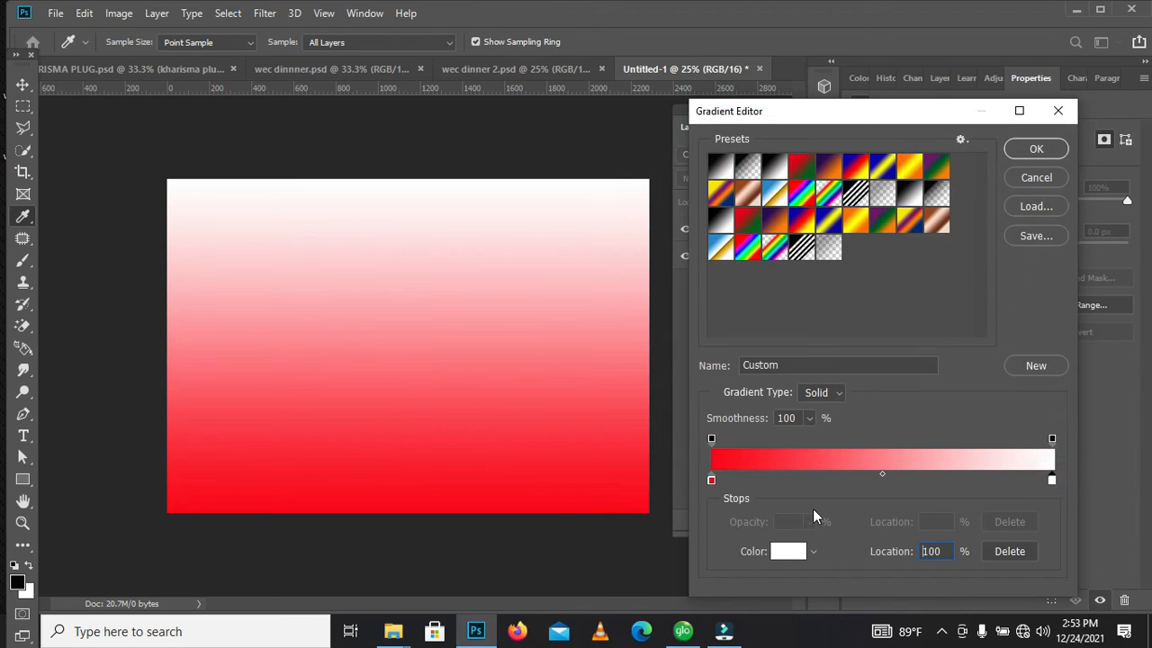
{"action": "left_click", "coordinate": [788, 552]}
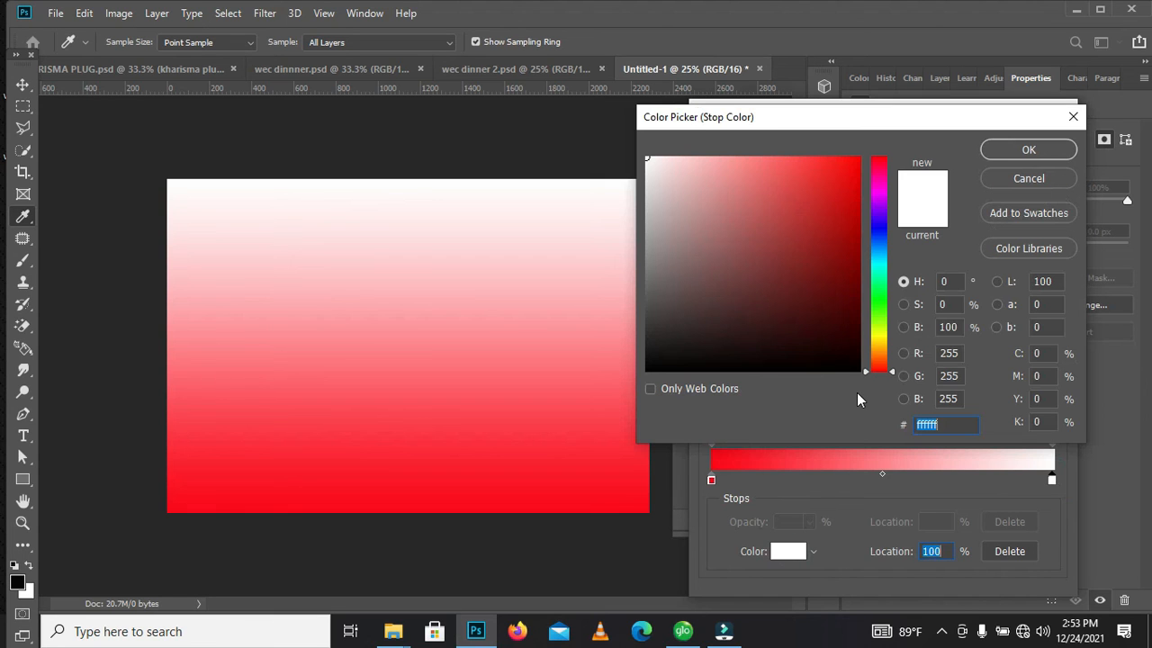
{"action": "left_click", "coordinate": [854, 262]}
{"action": "left_click", "coordinate": [853, 278]}
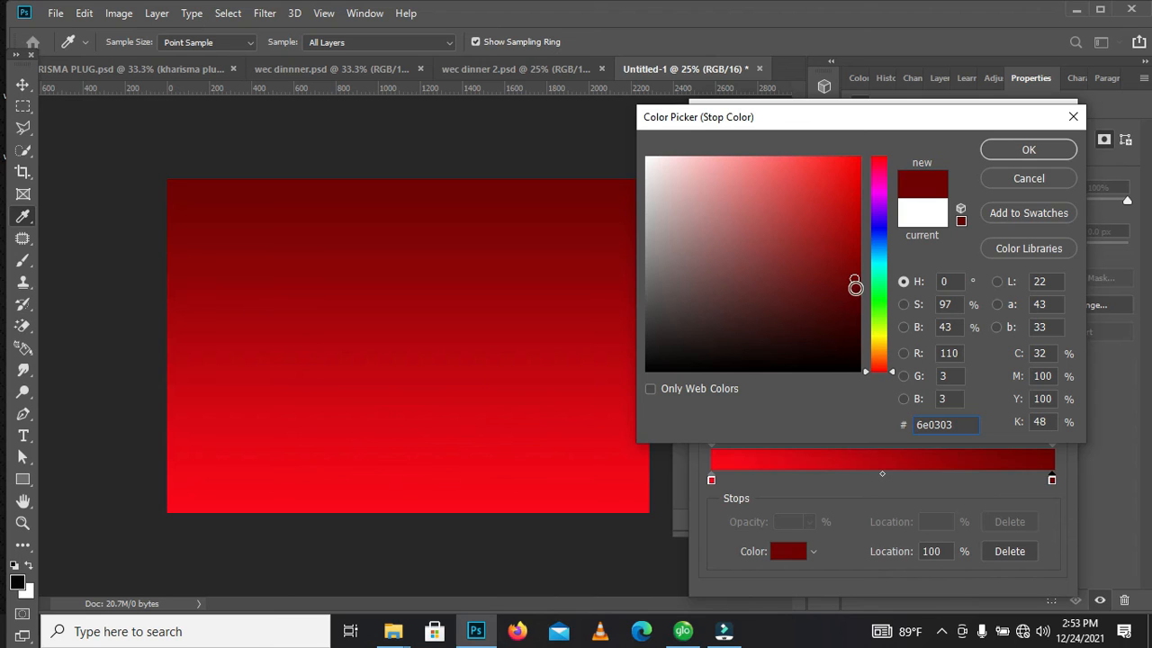
{"action": "left_click", "coordinate": [854, 290]}
{"action": "left_click", "coordinate": [855, 297]}
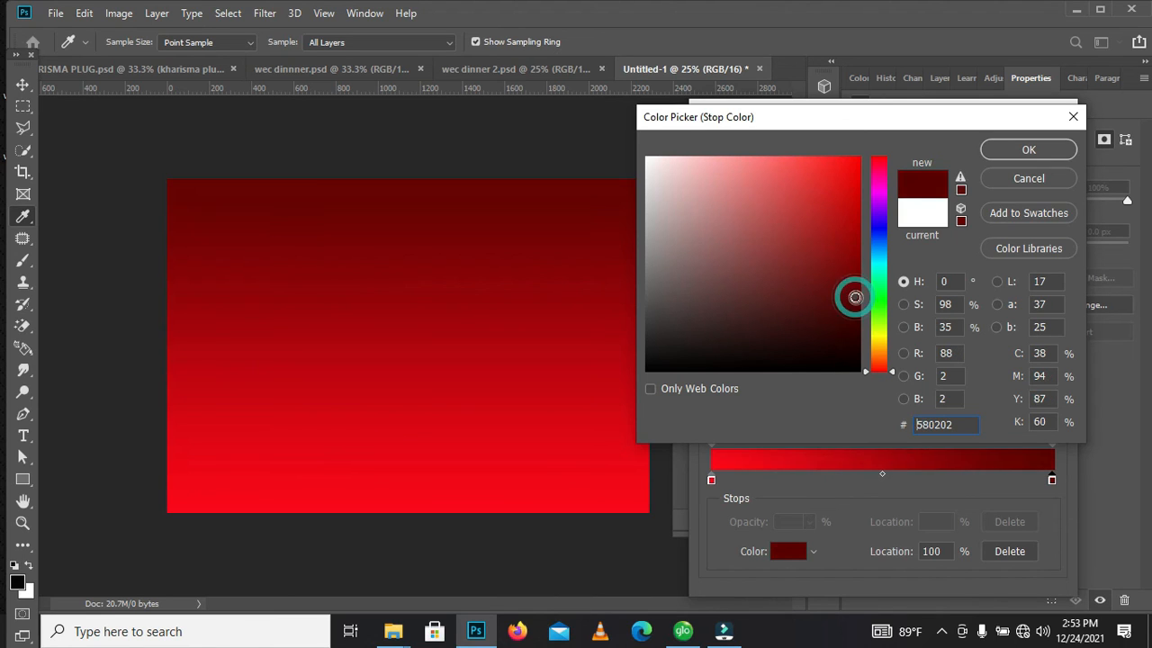
{"action": "left_click", "coordinate": [1015, 153]}
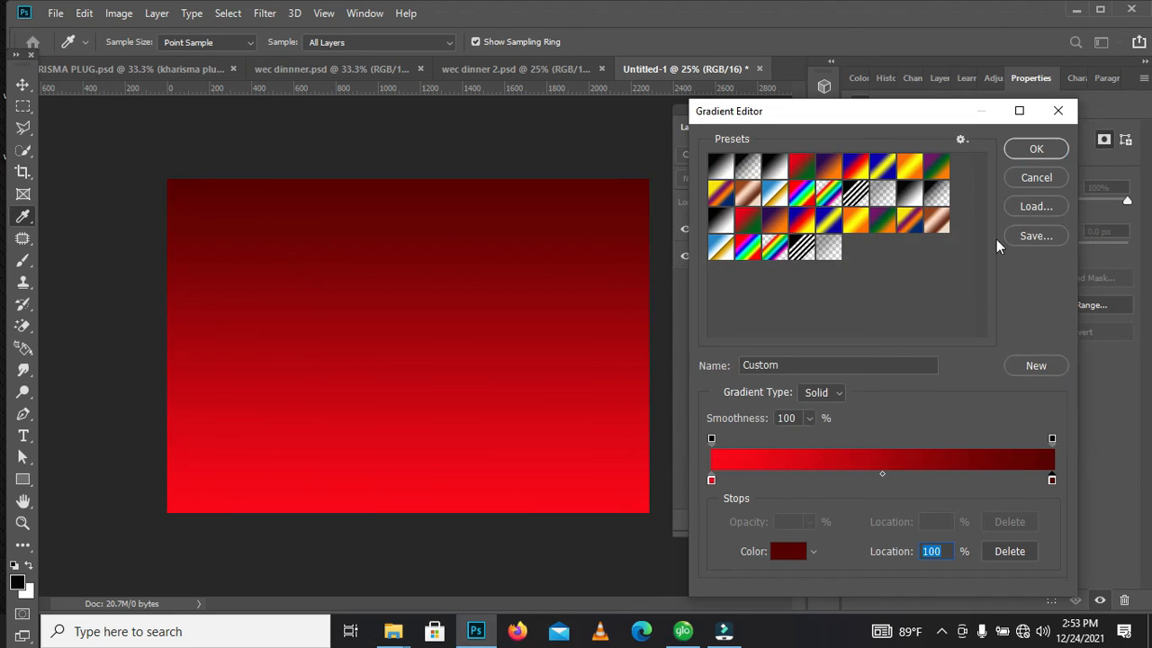
Accept the edited red gradient colors and set the gradient fill's style to Radial
{"action": "left_click", "coordinate": [1032, 155]}
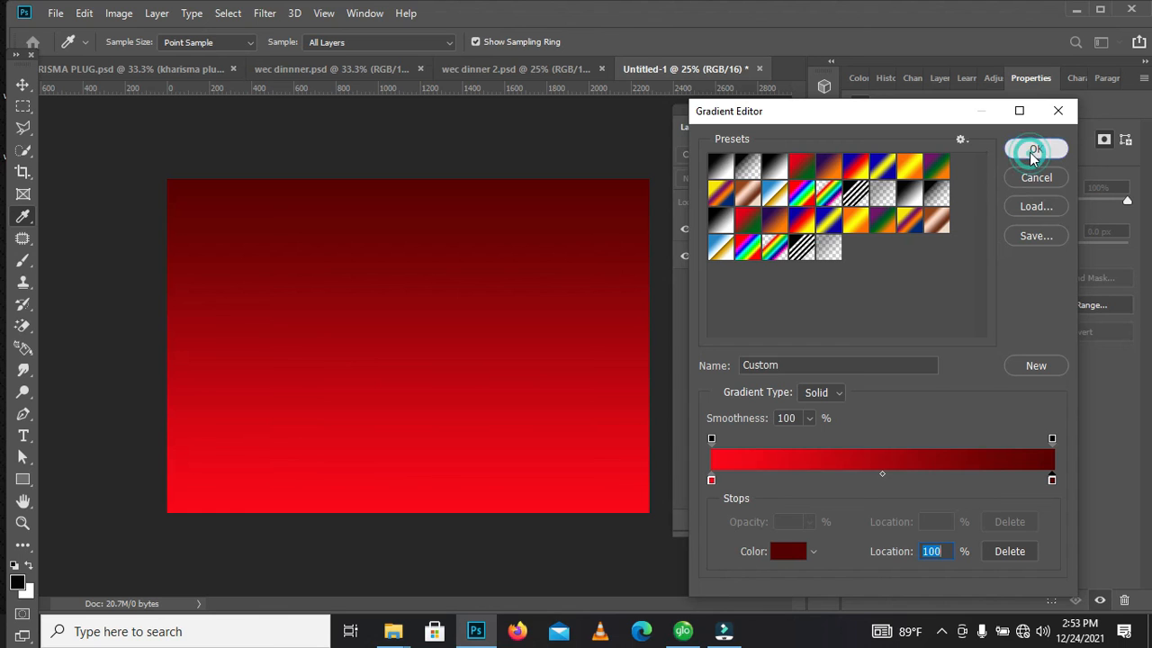
{"action": "left_click_drag", "start_coordinate": [936, 155], "coordinate": [855, 167]}
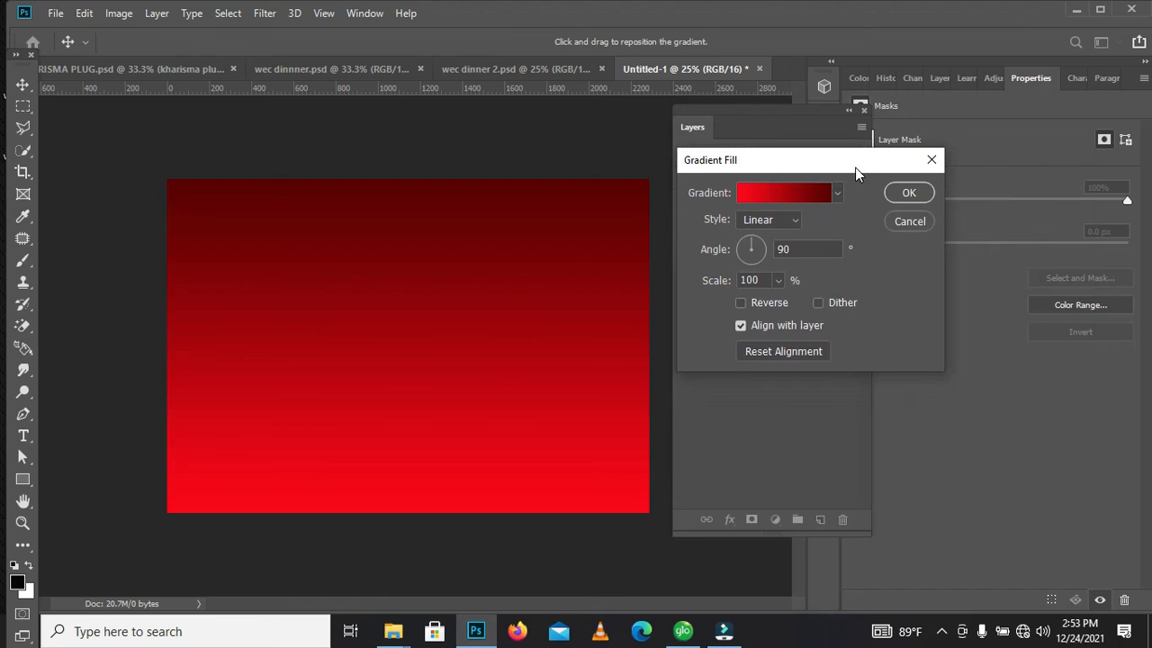
{"action": "left_click", "coordinate": [794, 223]}
{"action": "left_click", "coordinate": [783, 249]}
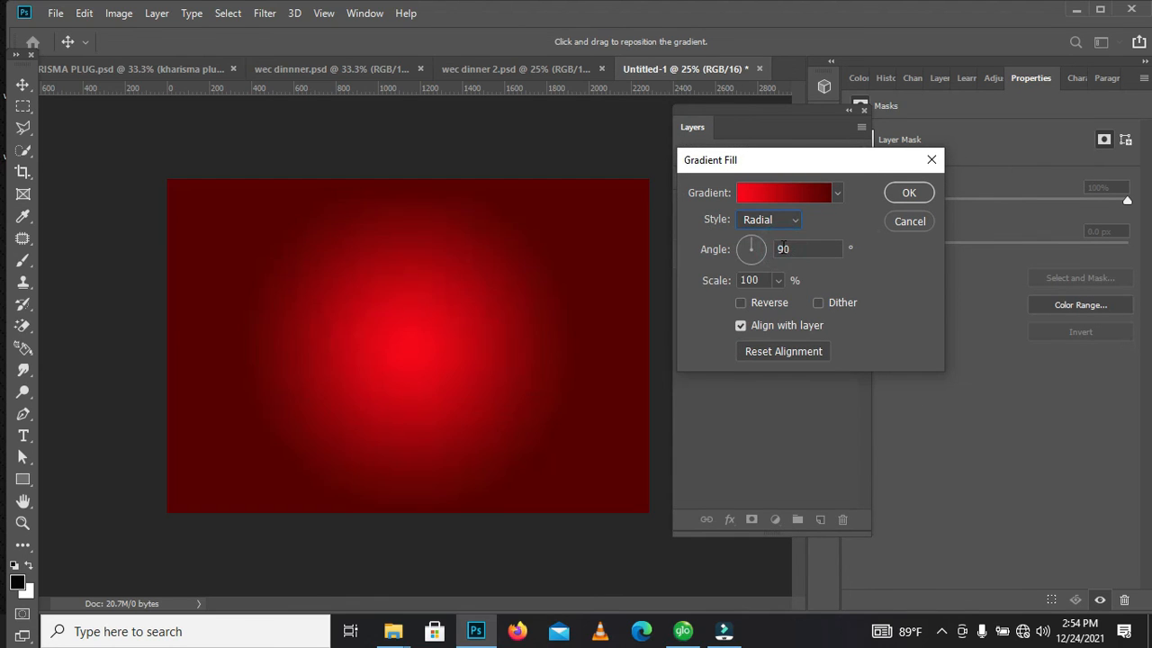
Try the Angle, Reflected and Diamond styles on the gradient fill
{"action": "left_click", "coordinate": [794, 222]}
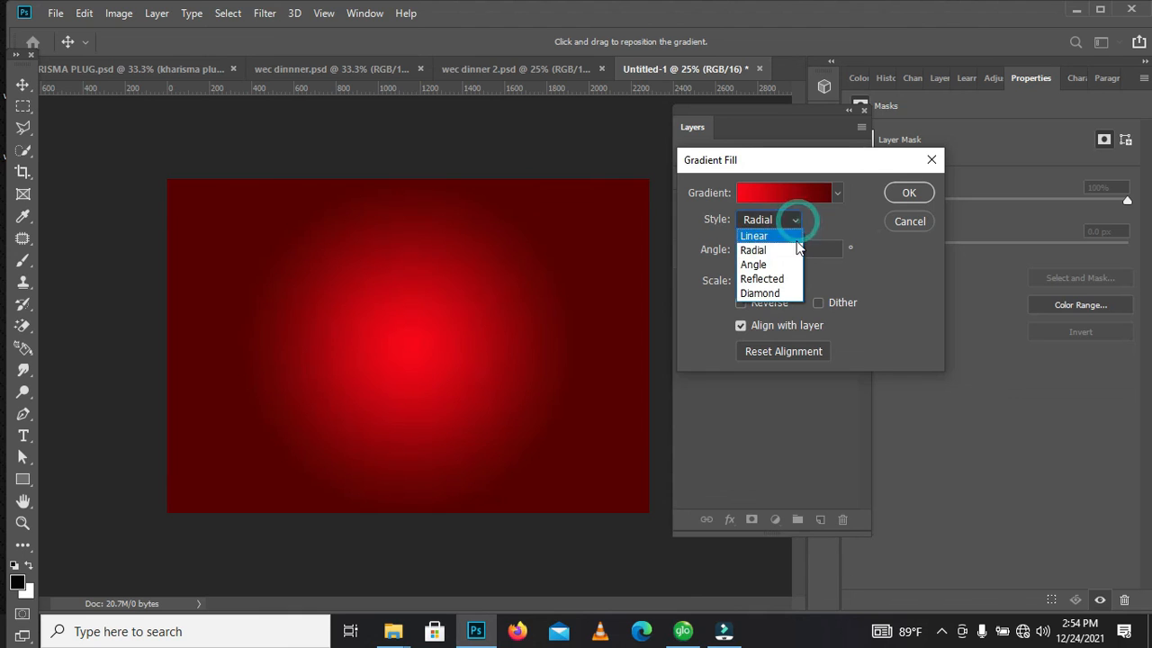
{"action": "left_click", "coordinate": [785, 265]}
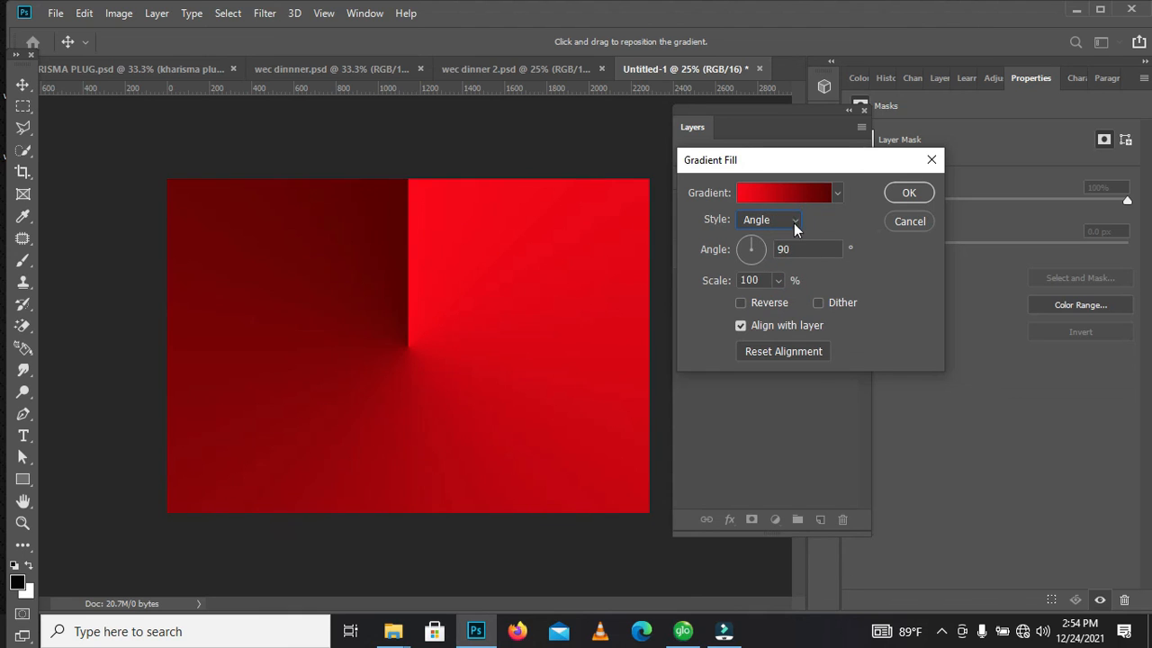
{"action": "left_click", "coordinate": [795, 223]}
{"action": "left_click", "coordinate": [781, 280]}
{"action": "left_click", "coordinate": [782, 219]}
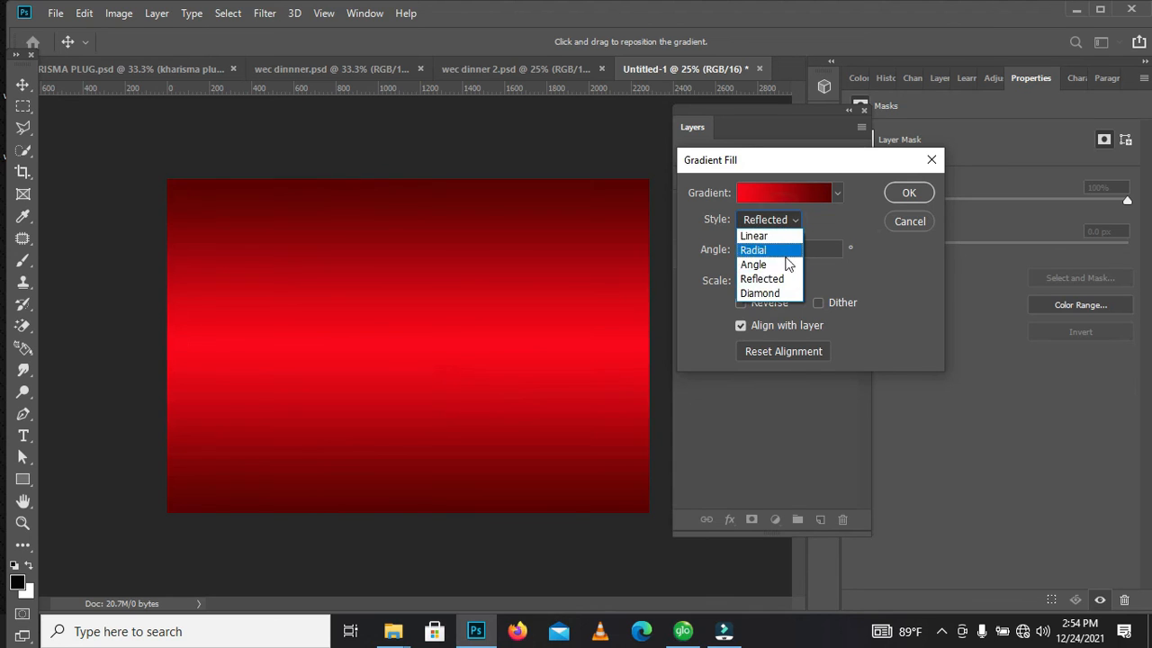
{"action": "left_click", "coordinate": [780, 299]}
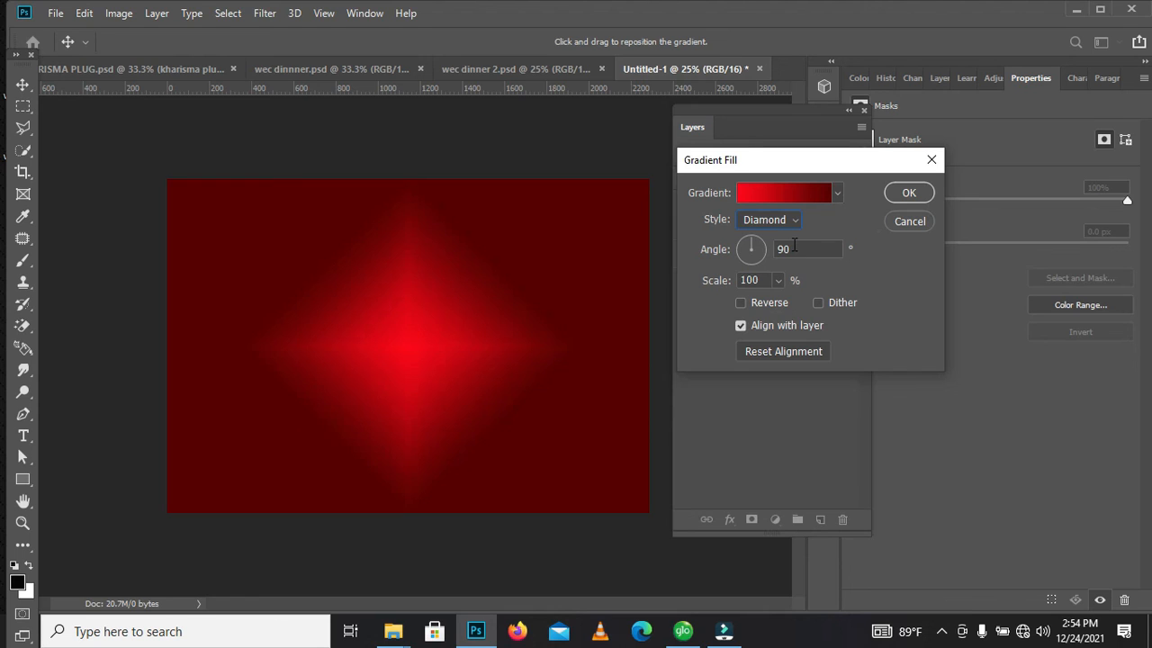
Switch the gradient fill back to the Radial style and enlarge its scale to 232%
{"action": "left_click", "coordinate": [780, 219]}
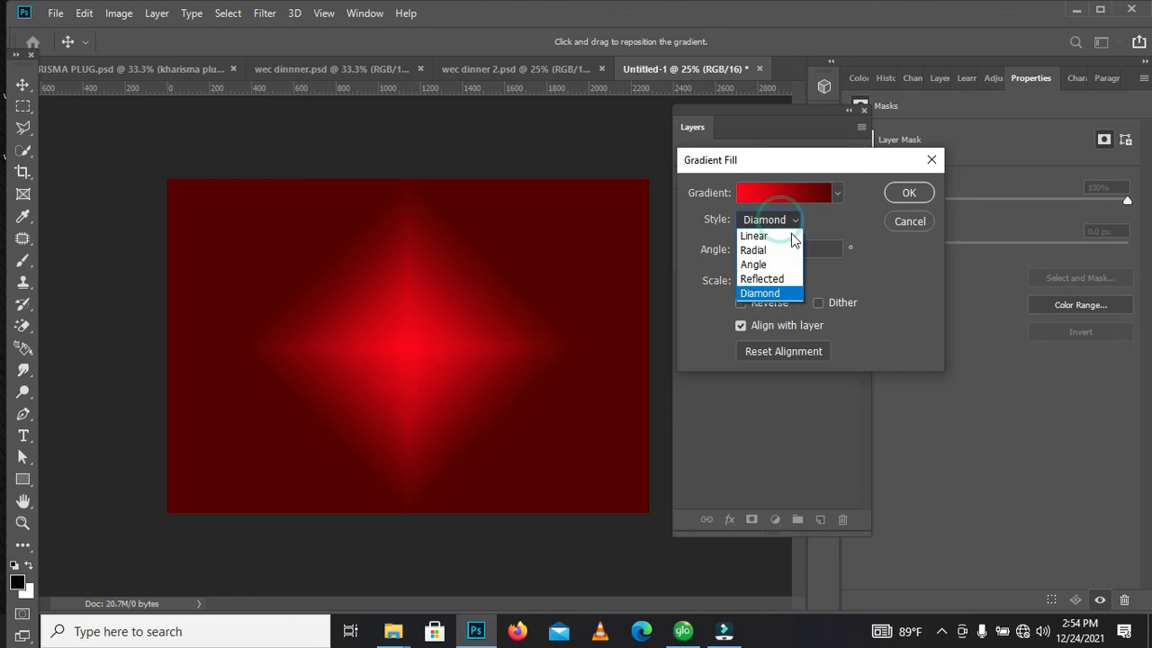
{"action": "left_click", "coordinate": [786, 249]}
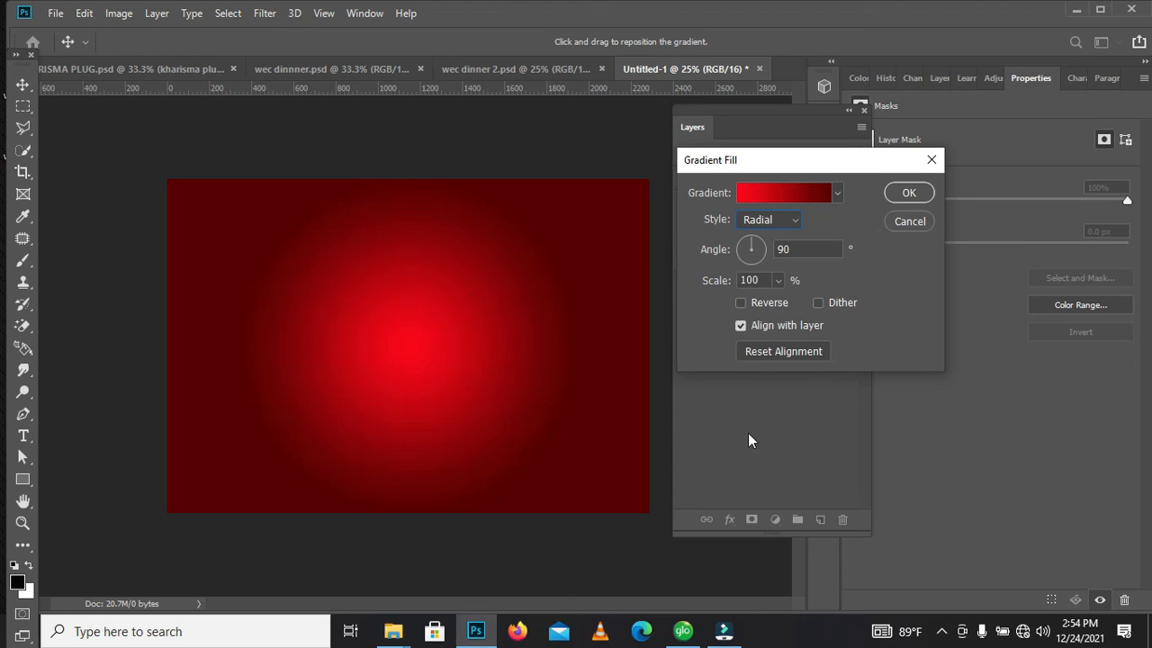
{"action": "left_click", "coordinate": [777, 281]}
{"action": "mouse_move", "coordinate": [781, 298]}
{"action": "left_mouse_down"}
{"action": "mouse_move", "coordinate": [804, 297]}
{"action": "mouse_move", "coordinate": [788, 301]}
{"action": "left_mouse_up"}
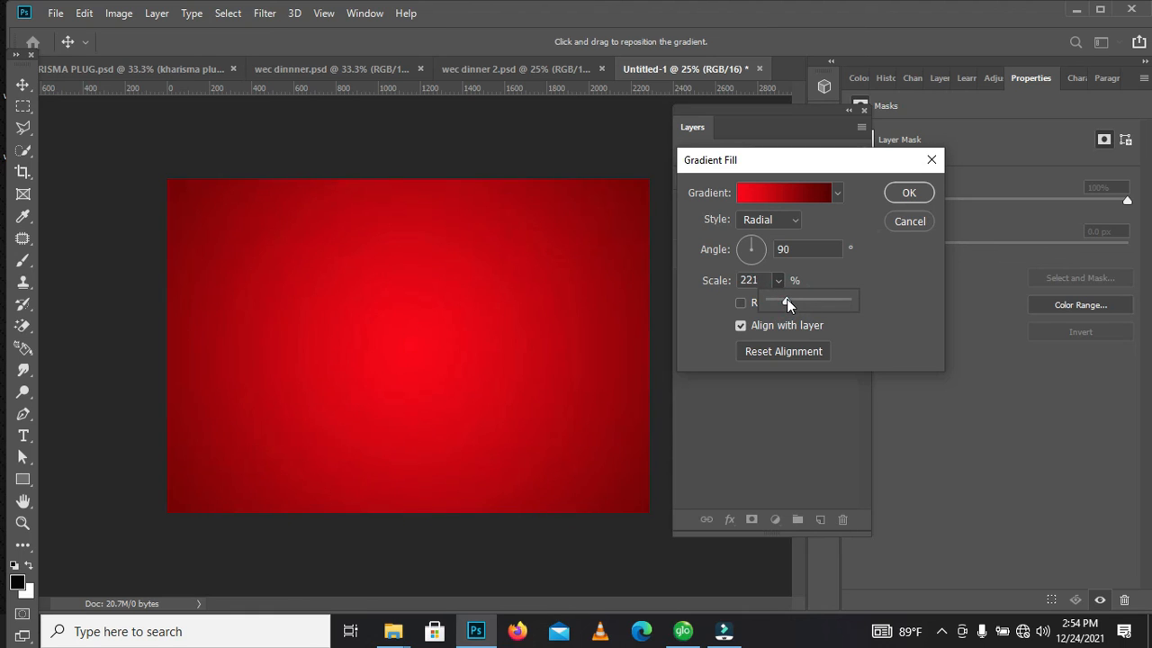
{"action": "left_click_drag", "start_coordinate": [786, 298], "coordinate": [787, 300]}
Switch the gradient fill to the Angle style and rotate its angle to -73.57 degrees
{"action": "mouse_move", "coordinate": [760, 244]}
{"action": "left_mouse_down"}
{"action": "mouse_move", "coordinate": [758, 259]}
{"action": "mouse_move", "coordinate": [748, 250]}
{"action": "mouse_move", "coordinate": [759, 251]}
{"action": "mouse_move", "coordinate": [746, 260]}
{"action": "mouse_move", "coordinate": [744, 245]}
{"action": "left_mouse_up"}
{"action": "left_click", "coordinate": [757, 224]}
{"action": "left_click", "coordinate": [783, 265]}
{"action": "mouse_move", "coordinate": [761, 258]}
{"action": "left_mouse_down"}
{"action": "mouse_move", "coordinate": [743, 251]}
{"action": "mouse_move", "coordinate": [756, 261]}
{"action": "left_mouse_up"}
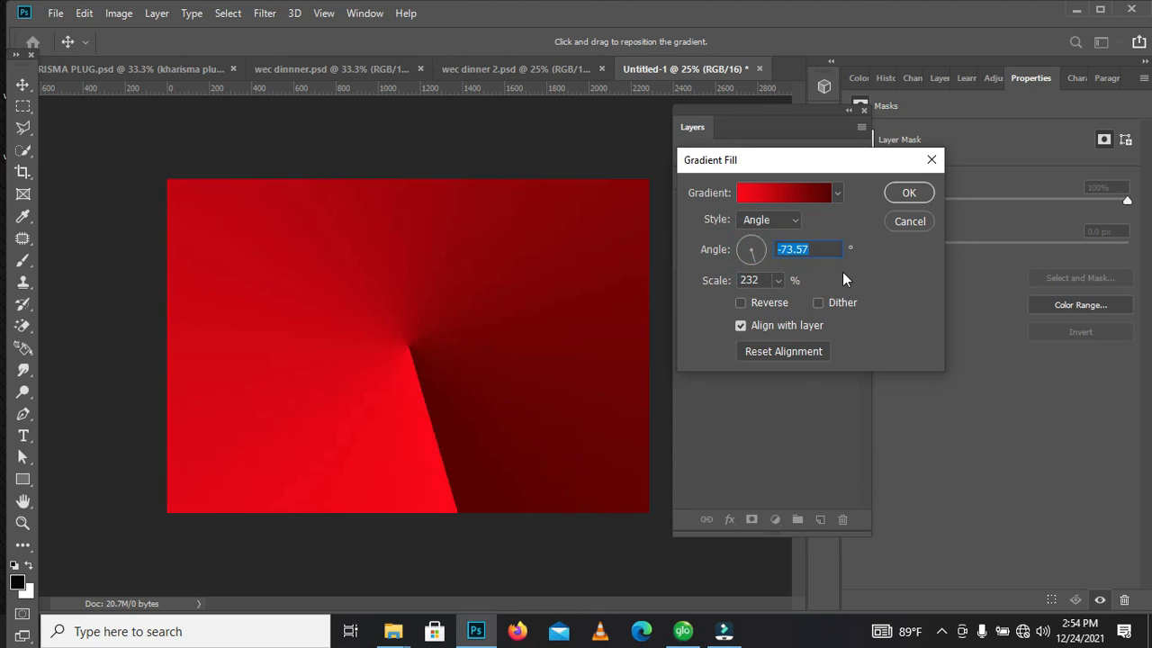
Return the gradient fill's style to Radial and apply the fill layer to the document
{"action": "left_click", "coordinate": [790, 225]}
{"action": "left_click", "coordinate": [784, 249]}
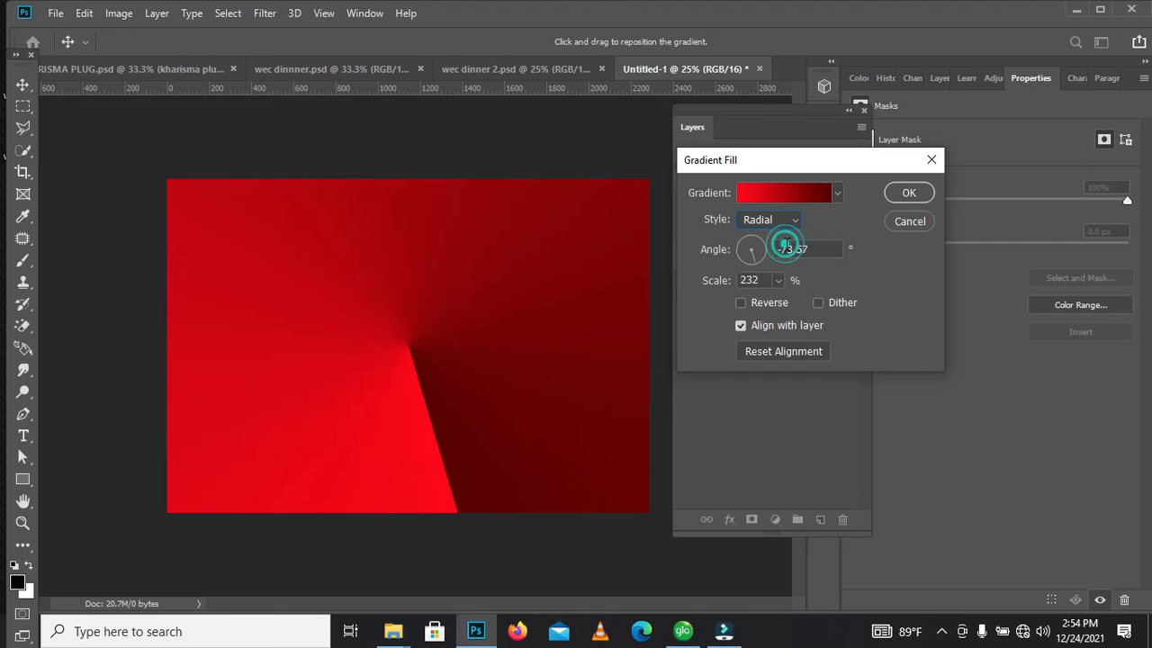
{"action": "left_click", "coordinate": [909, 193]}
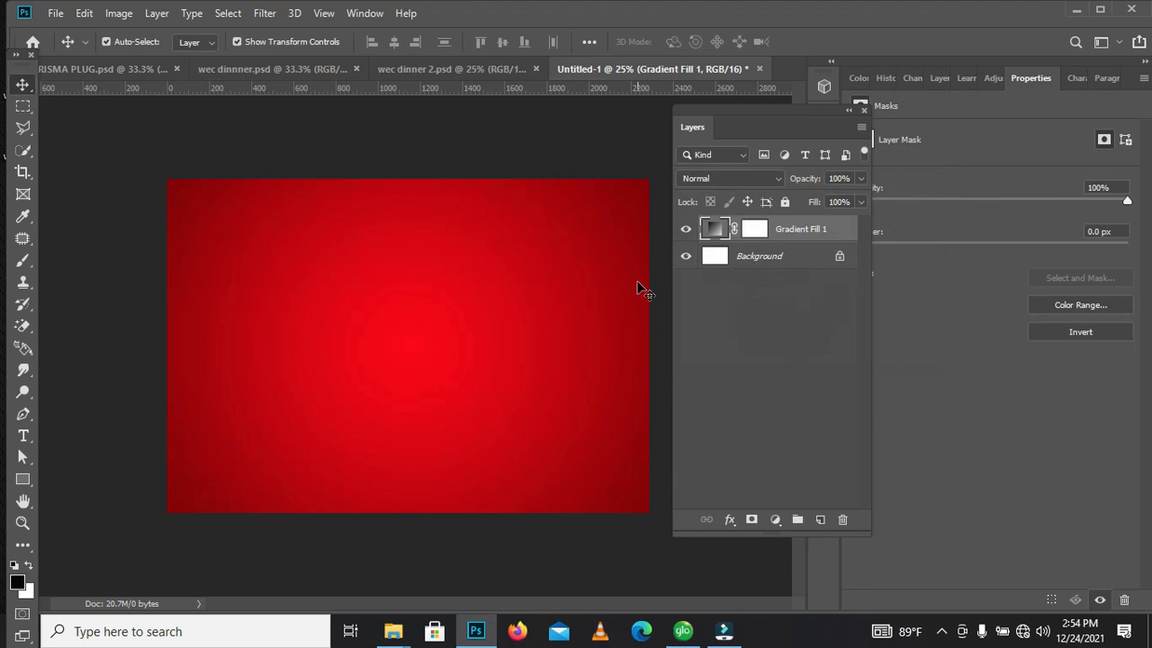